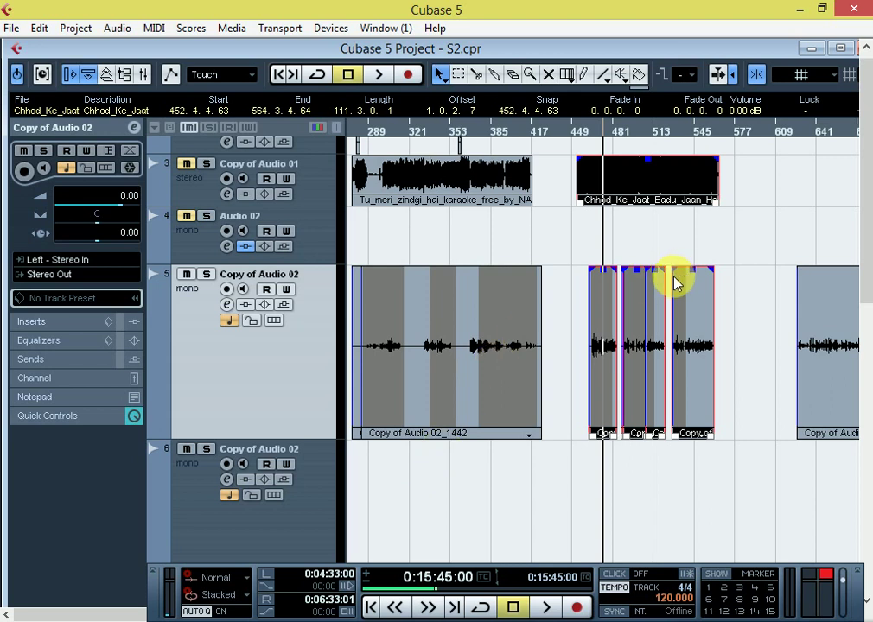
Place the project cursor just before bar 465, where the vocal waveform begins on the Copy of Audio 02 track.
key("h")
key("h")
key("h")
key("h")
key("h")
key("h")
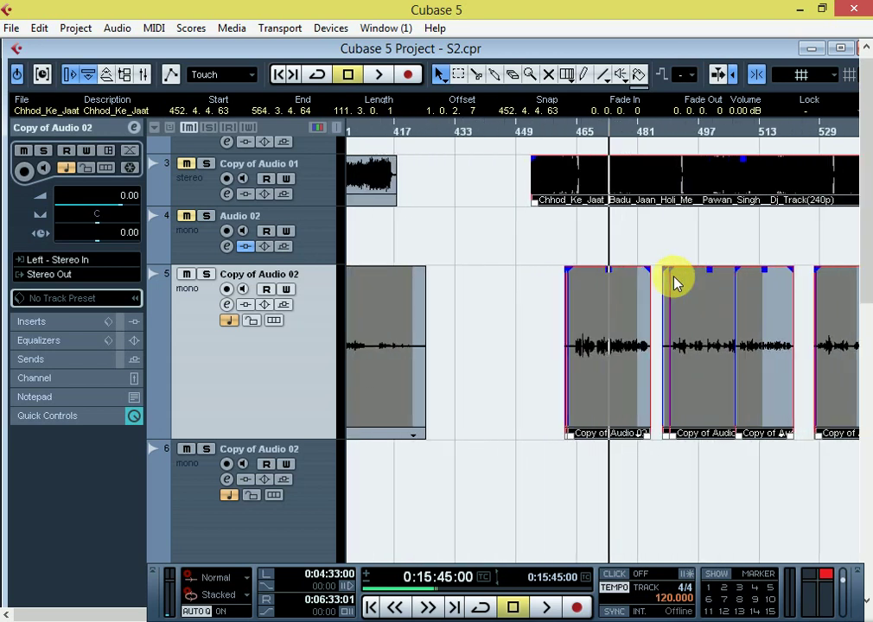
key("h")
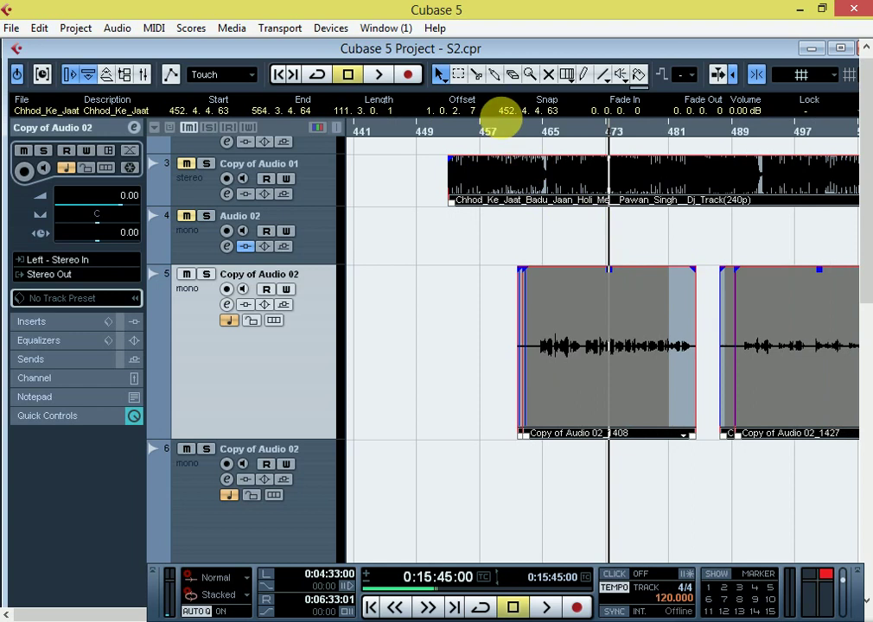
left_click(542, 134)
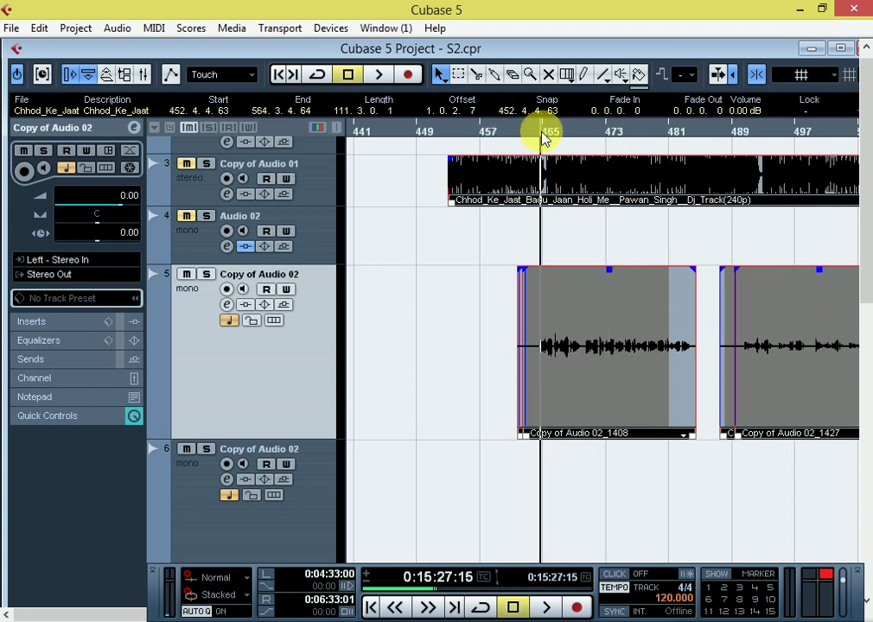
key("h")
key("h")
key("h")
key("h")
key("h")
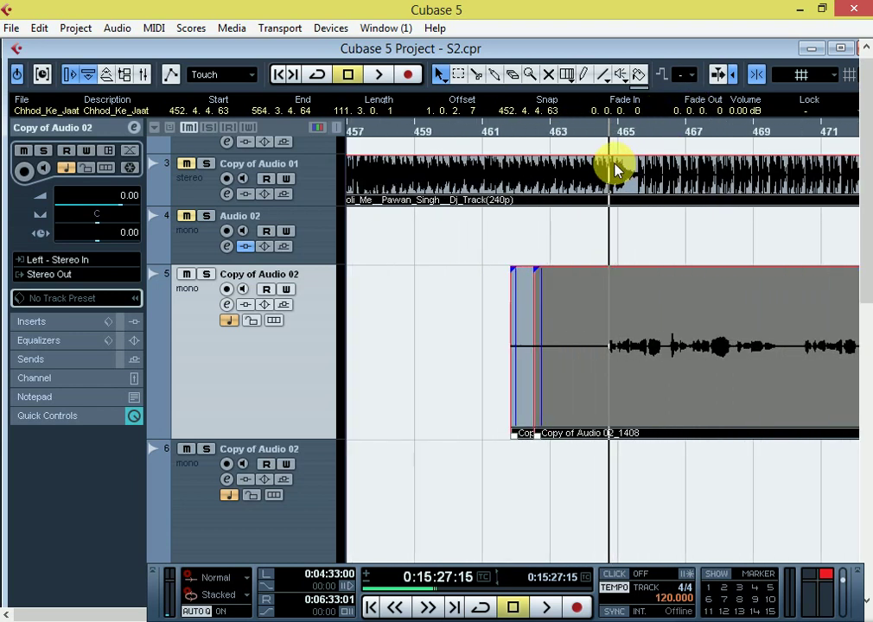
Clear the selection of all audio events in the project, keeping the Object Selection tool active.
left_click(476, 75)
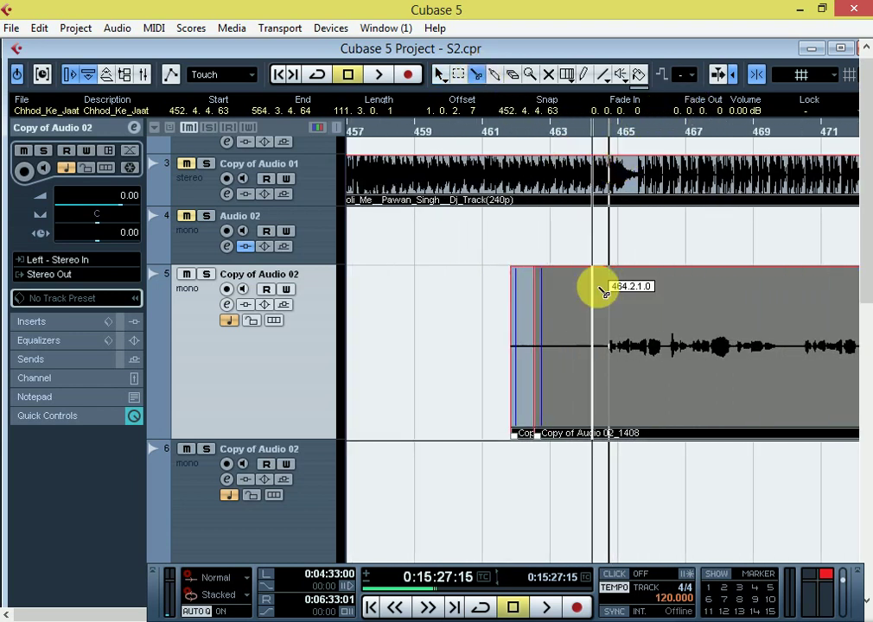
left_click(439, 74)
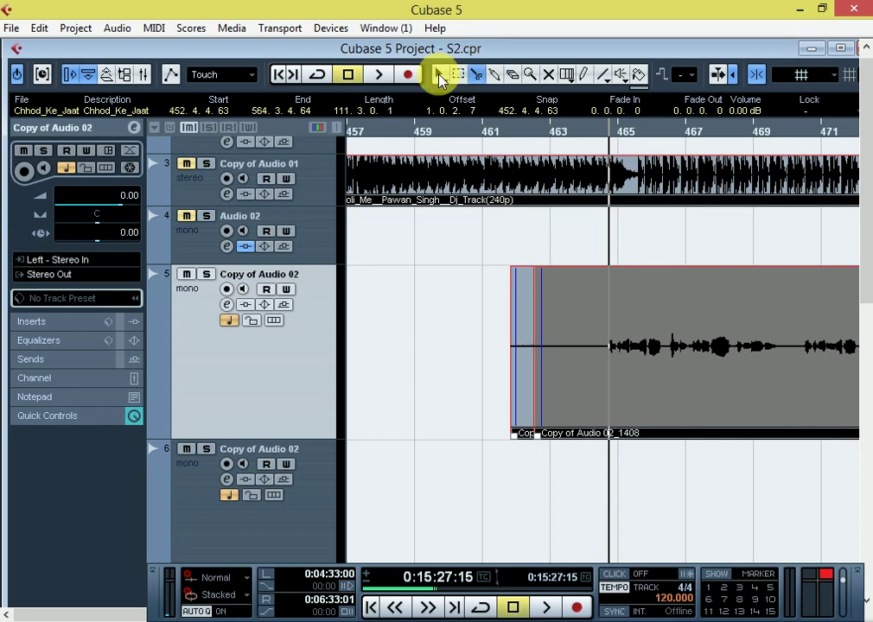
left_click(479, 337)
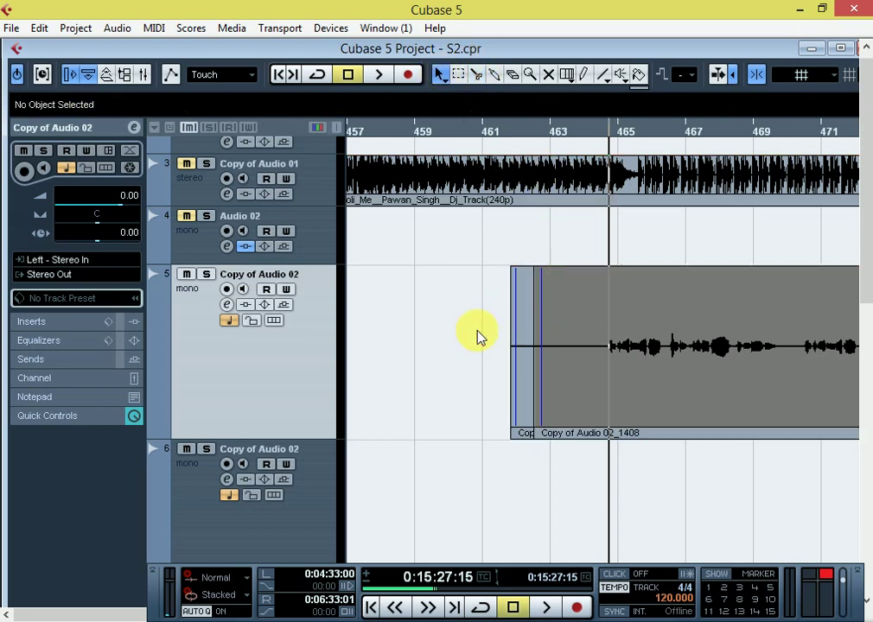
key("g")
key("g")
key("g")
key("h")
key("h")
key("h")
key("h")
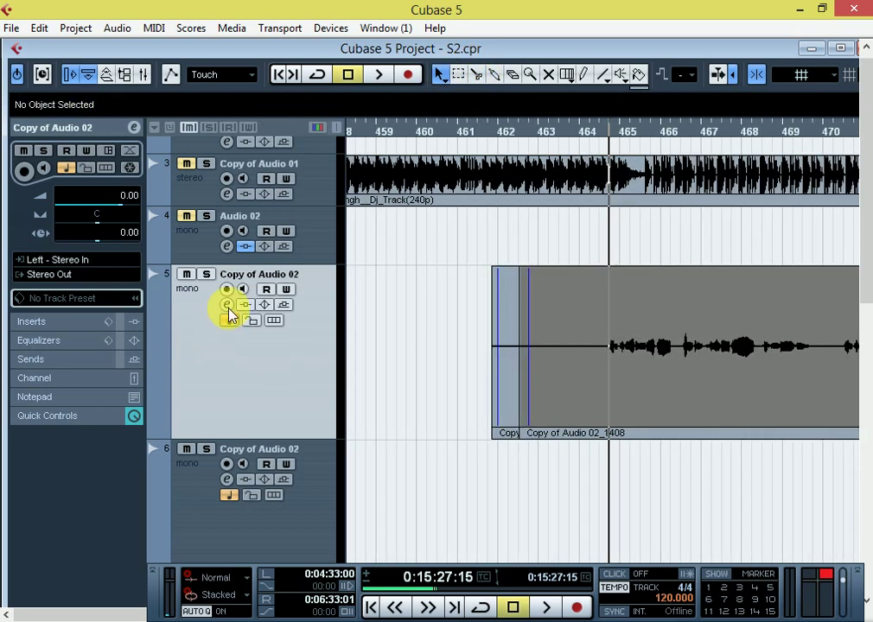
left_click(227, 308)
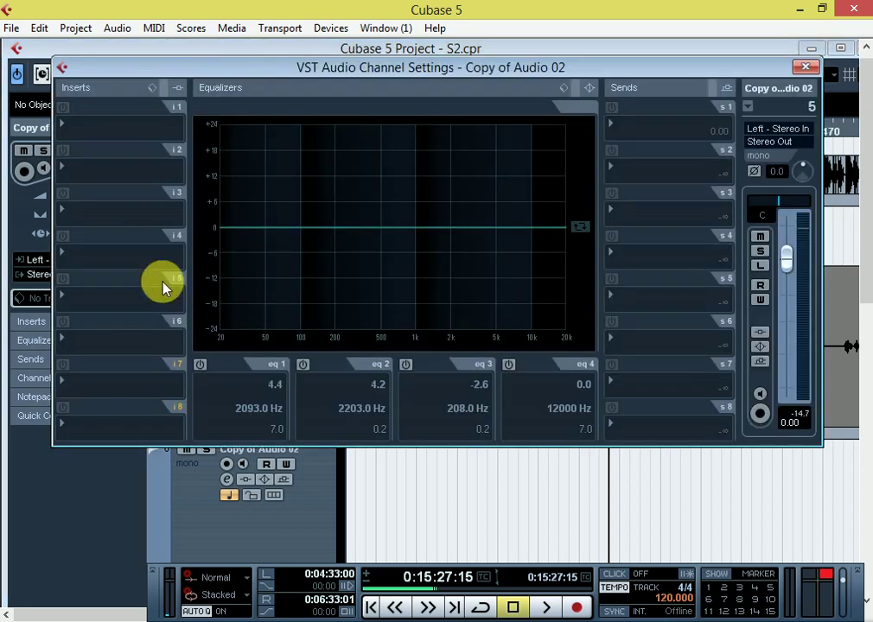
left_click(804, 67)
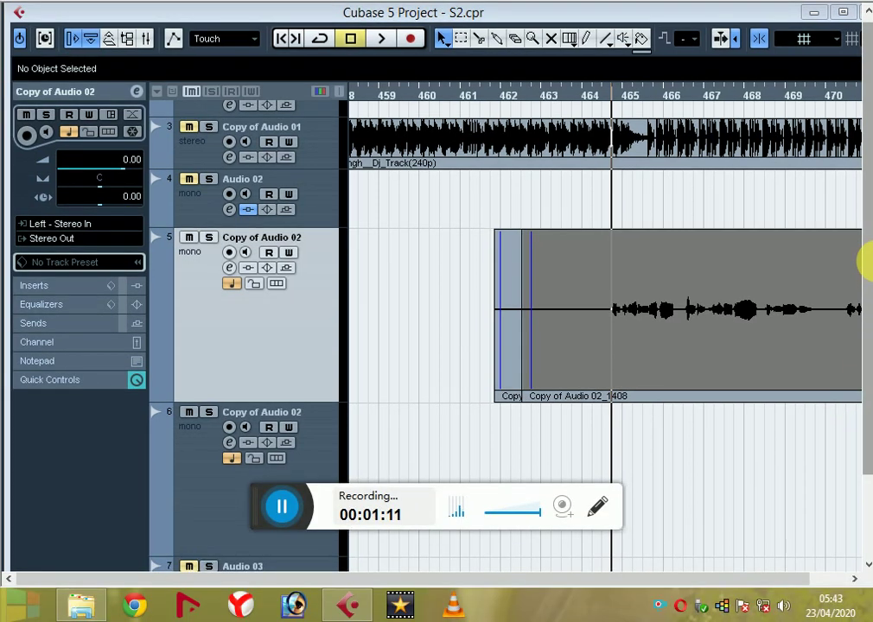
key("F2")
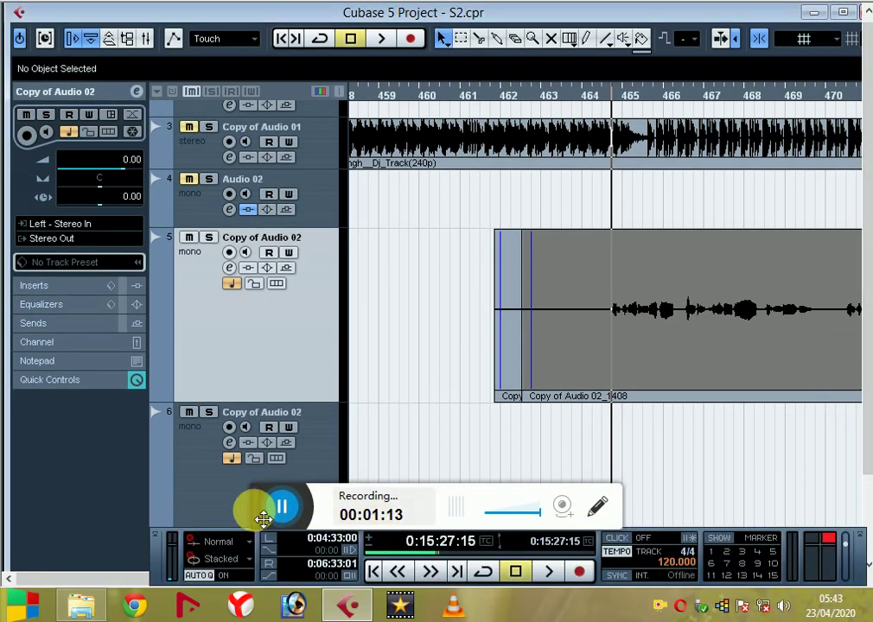
left_click_drag(256, 511, 545, 620)
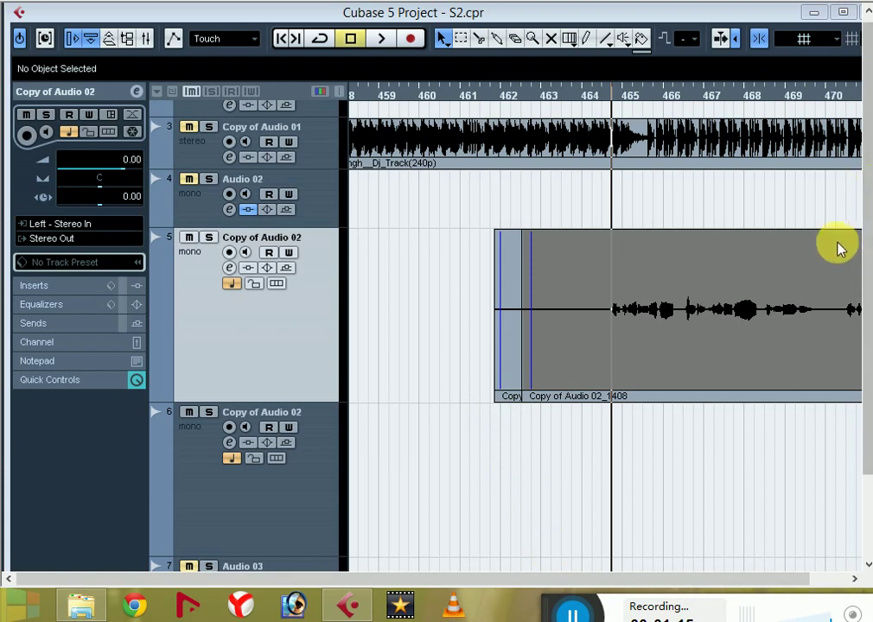
key("F2")
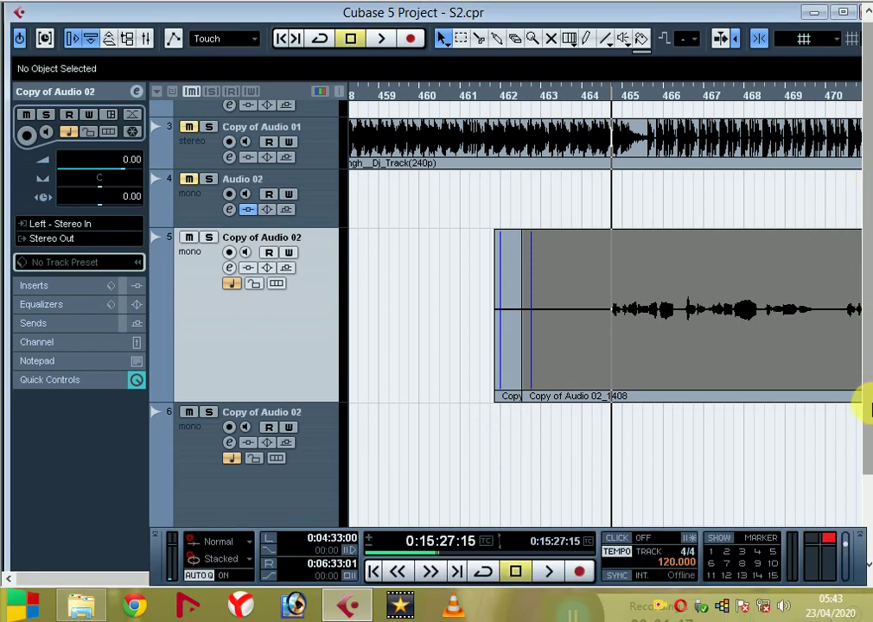
Remove the unused tracks Audio 03, the empty second Copy of Audio 02, and AUD-20...-WA0081 from the project.
left_click_drag(869, 407, 857, 525)
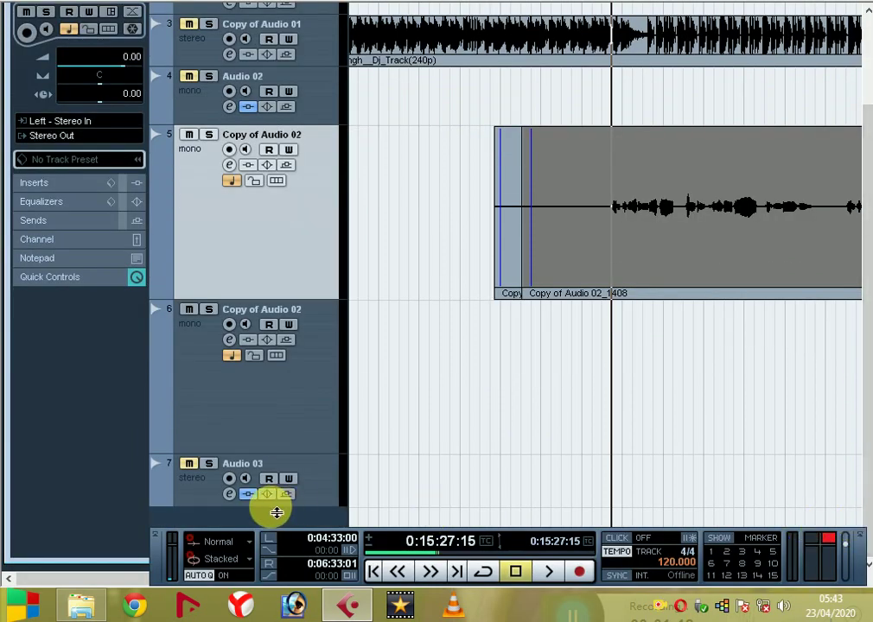
right_click(197, 498)
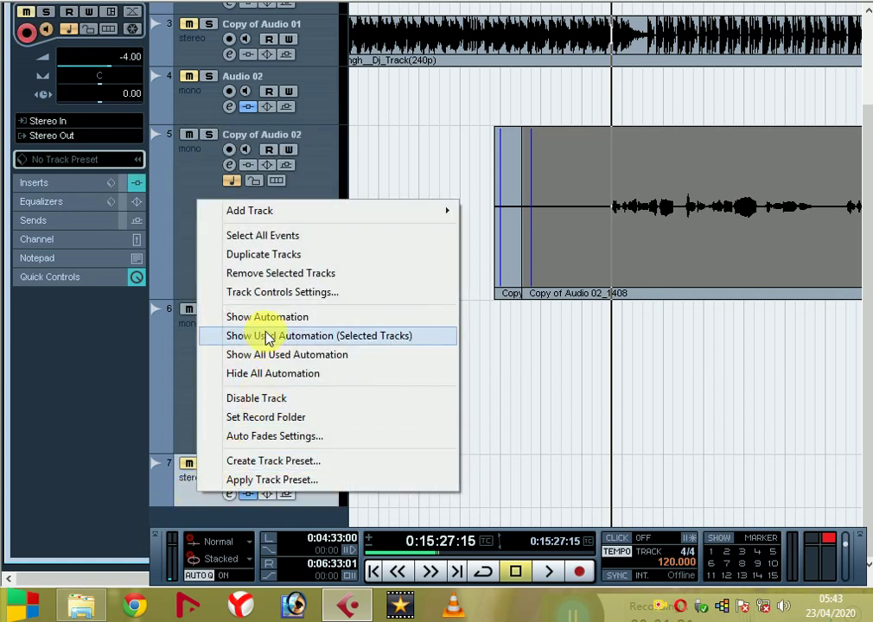
left_click(278, 273)
right_click(197, 484)
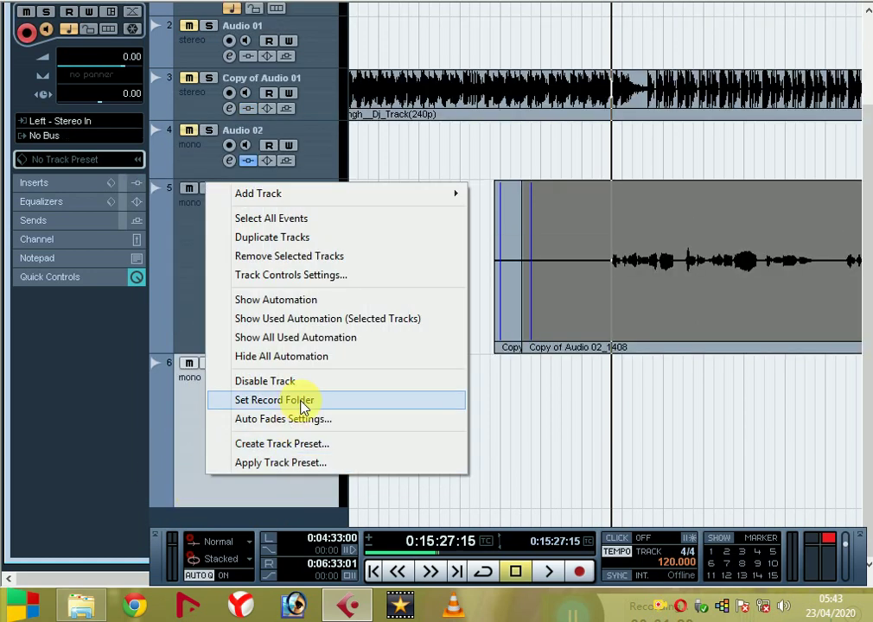
left_click(284, 255)
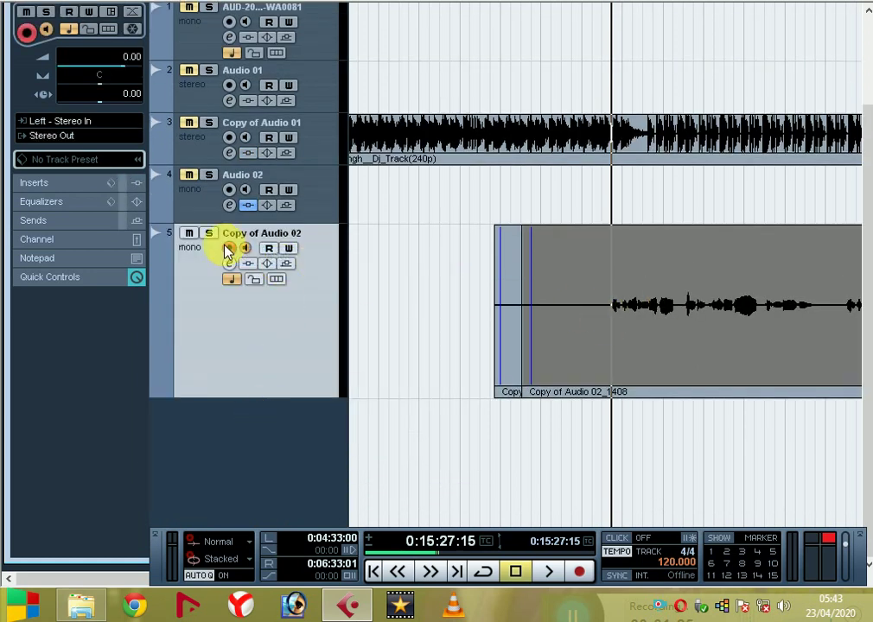
right_click(194, 39)
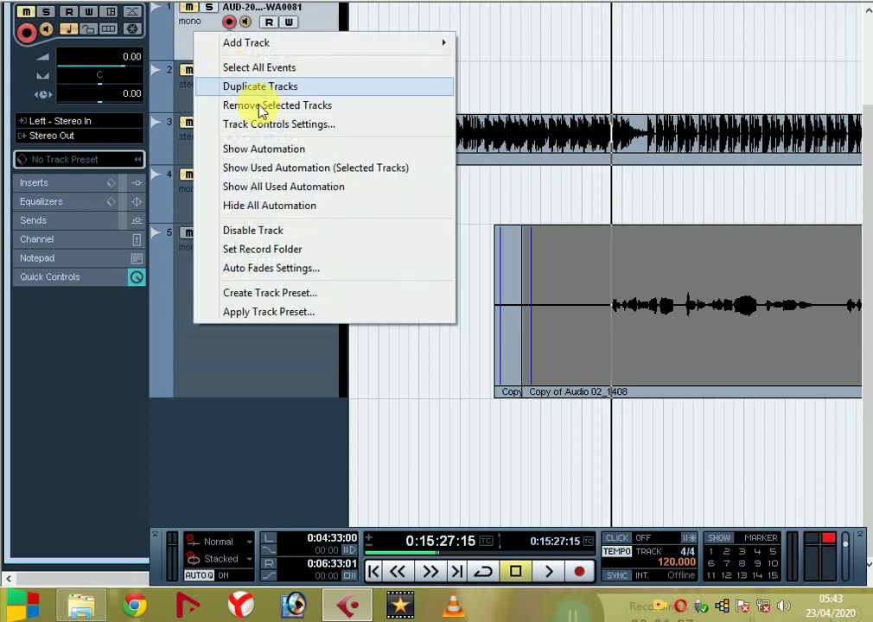
left_click(259, 105)
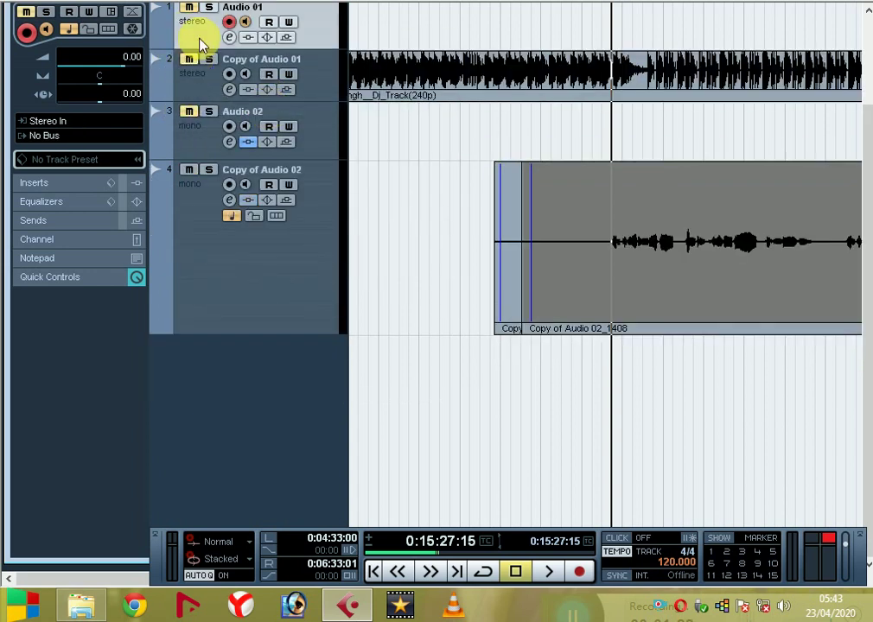
Load the Magneto plug-in from the additional Nuendo dynamics effects into insert 1 of the Copy of Audio 02 vocal track.
left_click(193, 250)
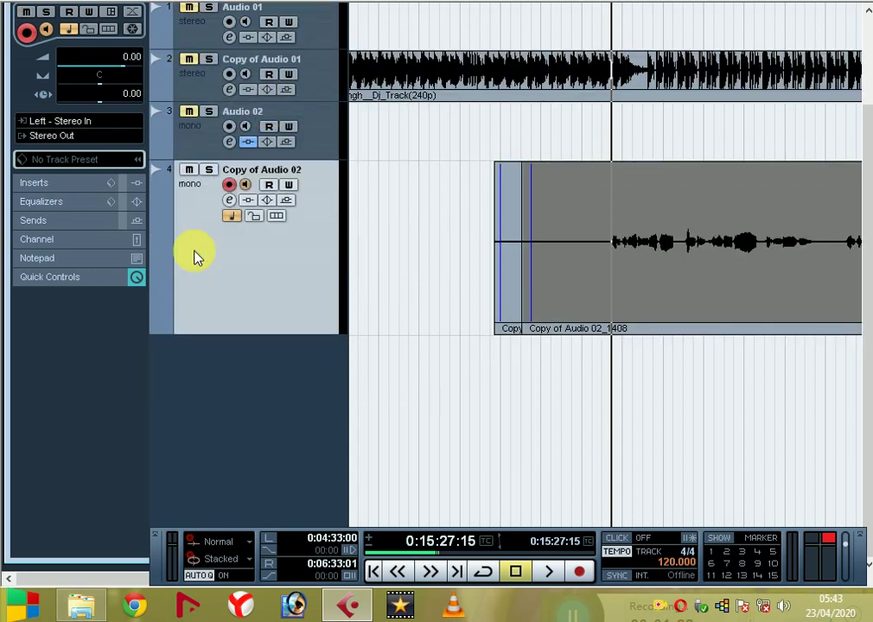
left_click(231, 203)
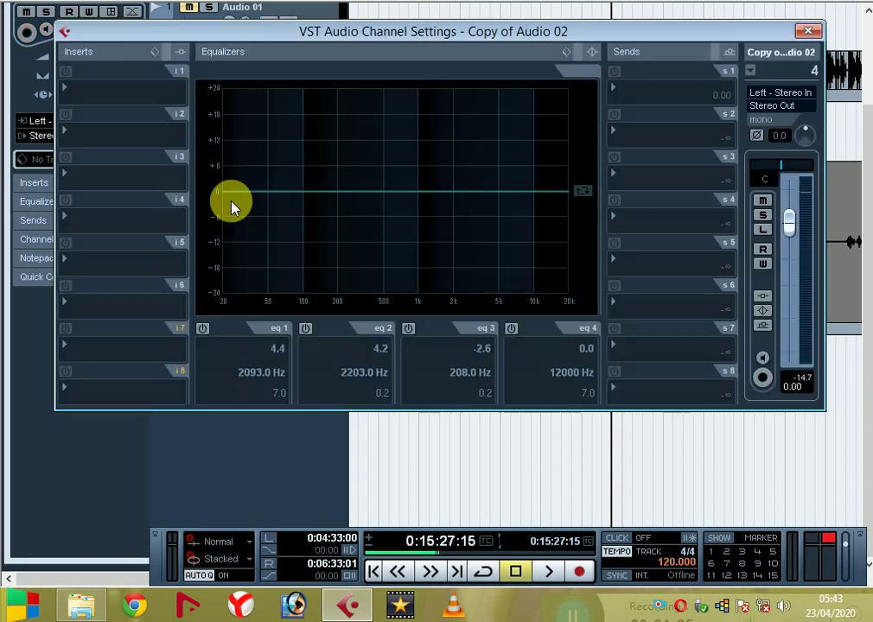
left_click(85, 83)
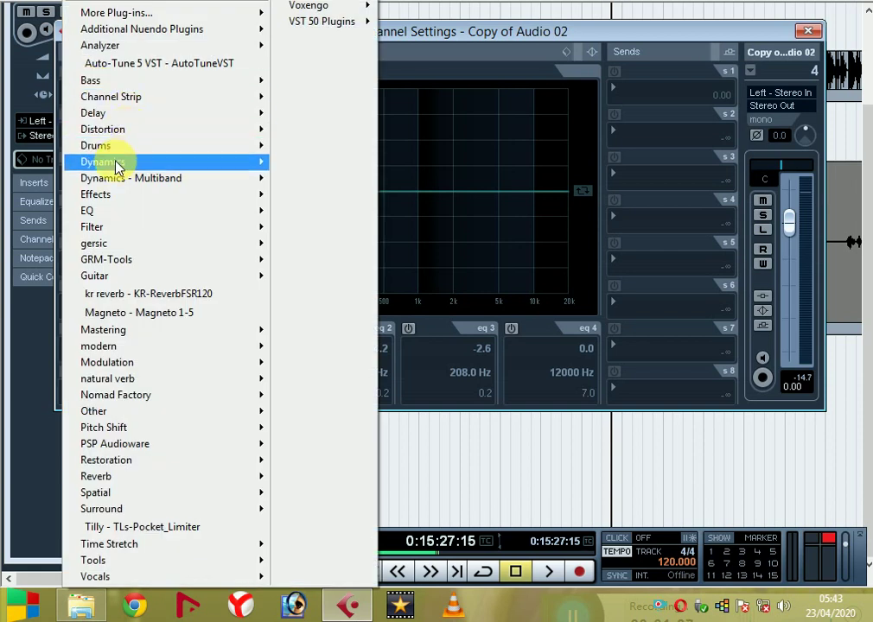
mouse_move(115, 166)
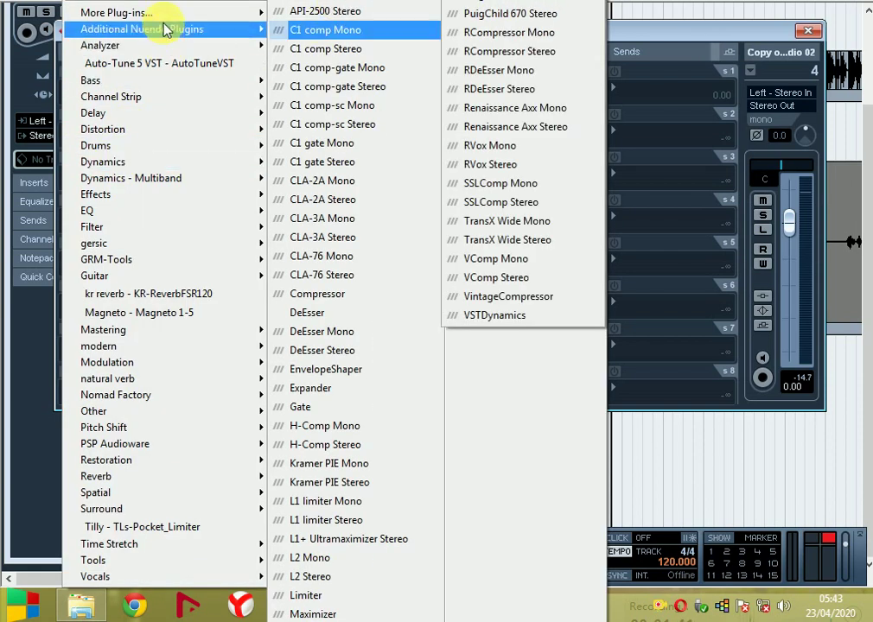
mouse_move(169, 19)
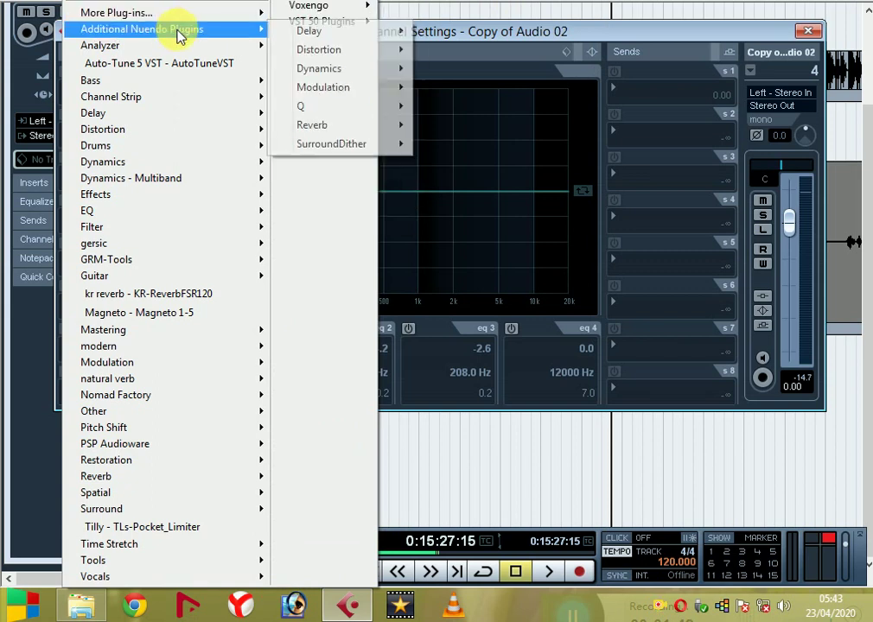
mouse_move(316, 97)
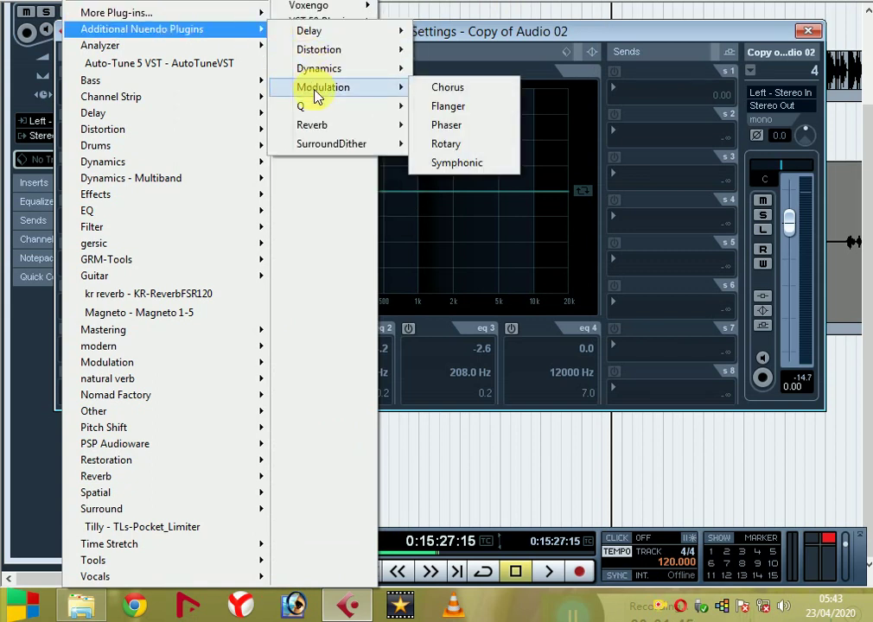
mouse_move(335, 75)
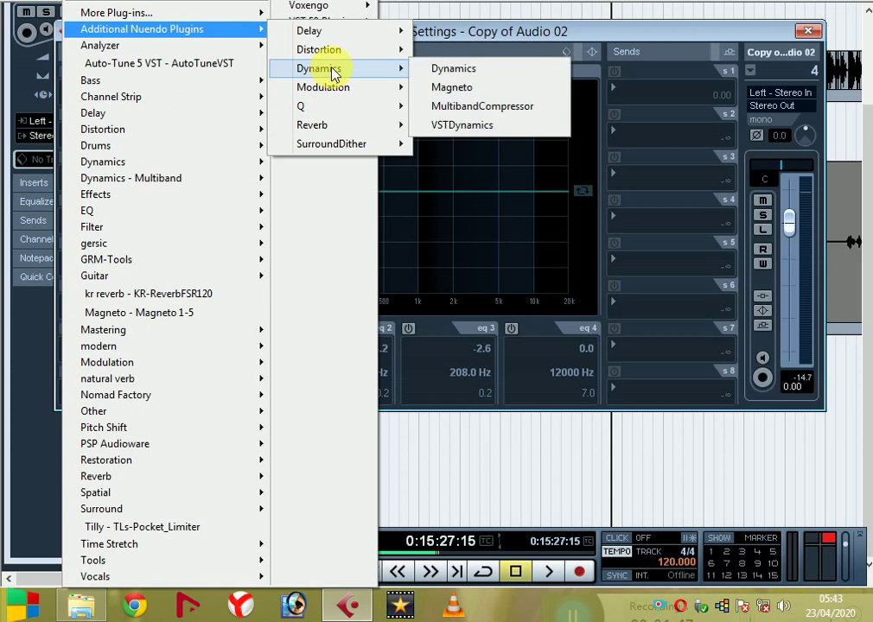
left_click(458, 88)
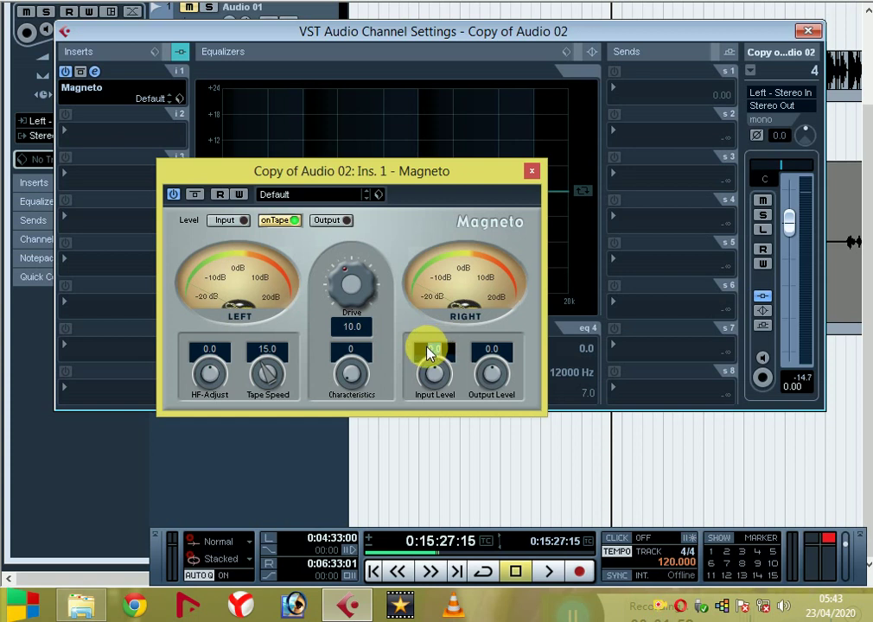
Set Magneto's Input Level to 4.0, Output Level to 5.0, Drive to 15.0 and Tape Speed to 30.0, and close the channel settings.
type("4")
key("Return")
left_click(493, 352)
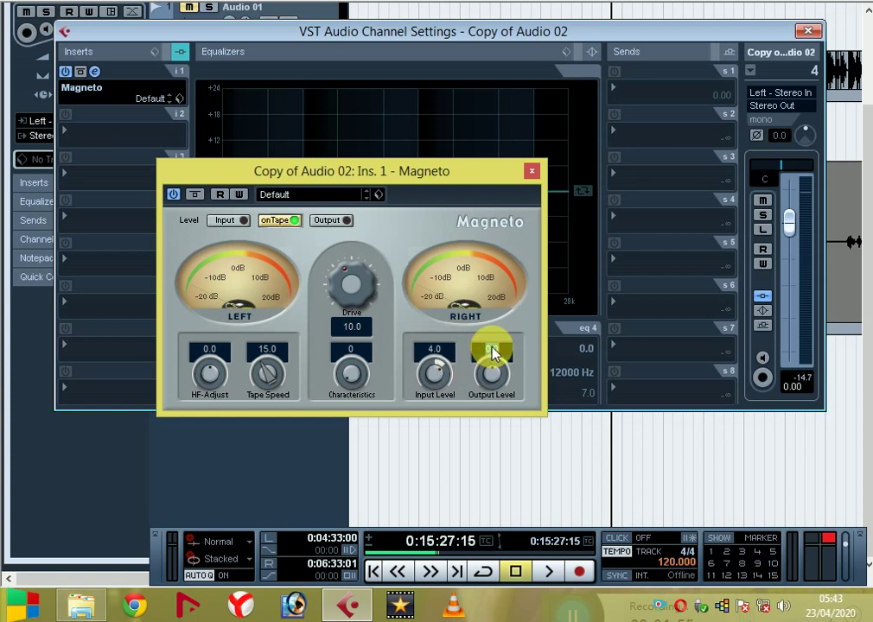
type("5")
key("Return")
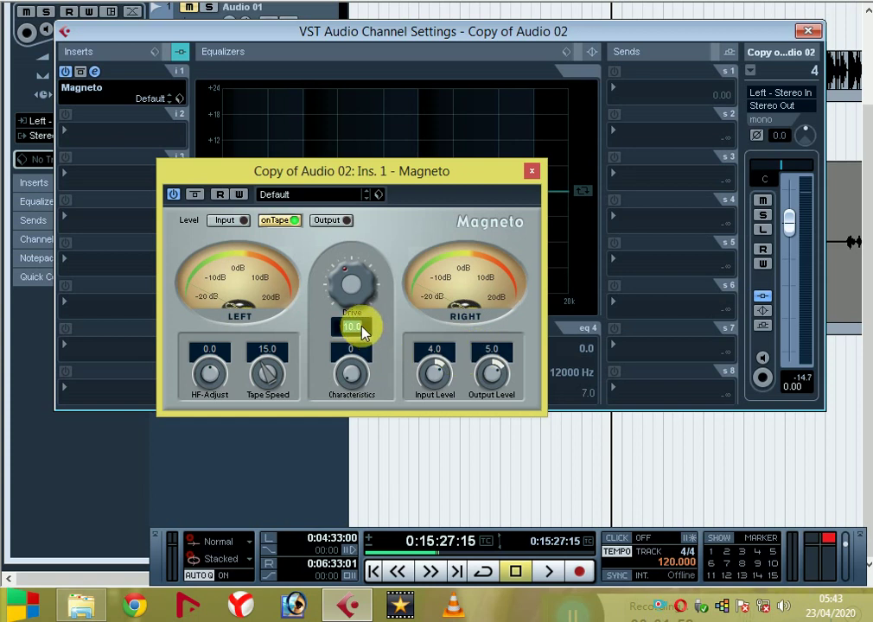
type("1")
left_click(266, 380)
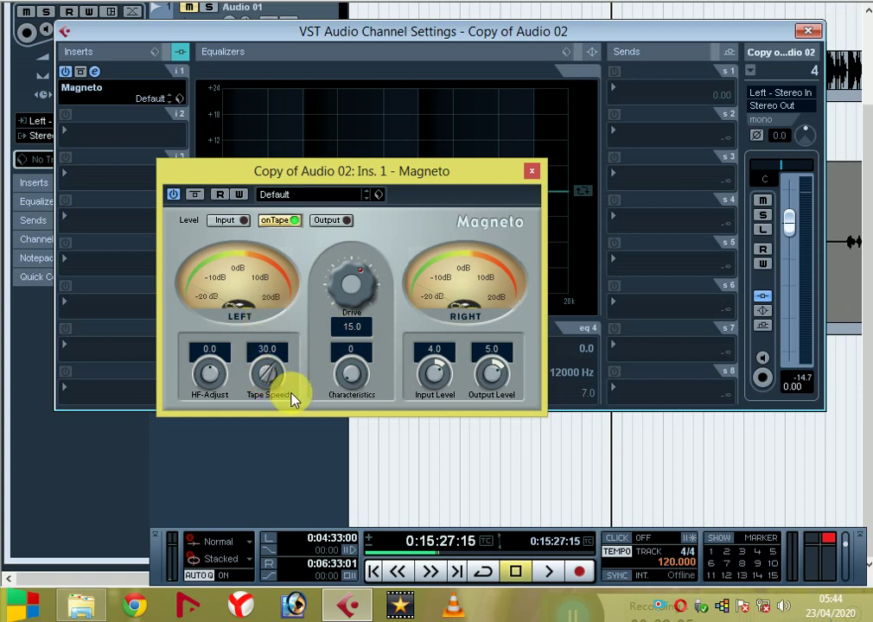
left_click(529, 173)
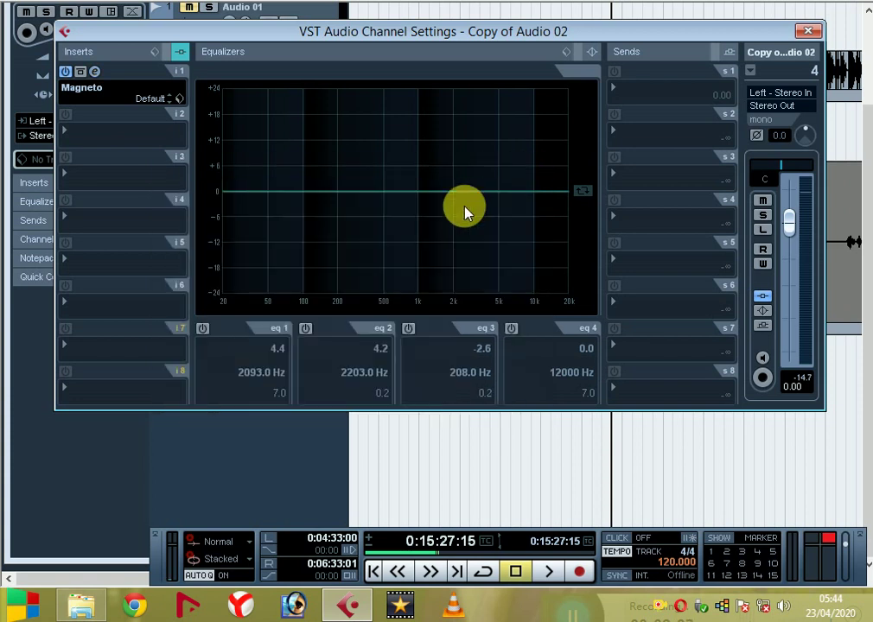
left_click(809, 33)
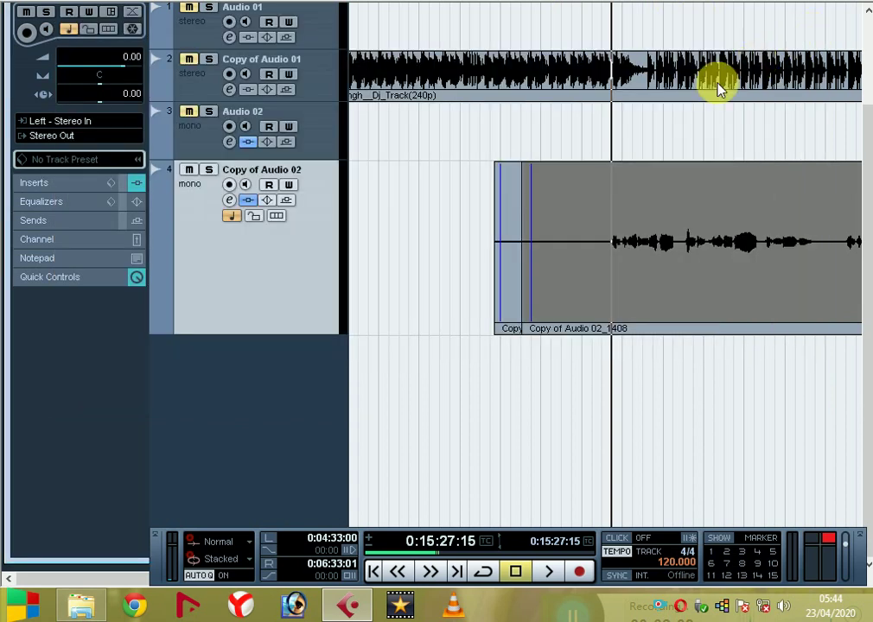
Play back the vocal from its beginning to listen to the Magneto effect on the Copy of Audio 02 track.
key("space")
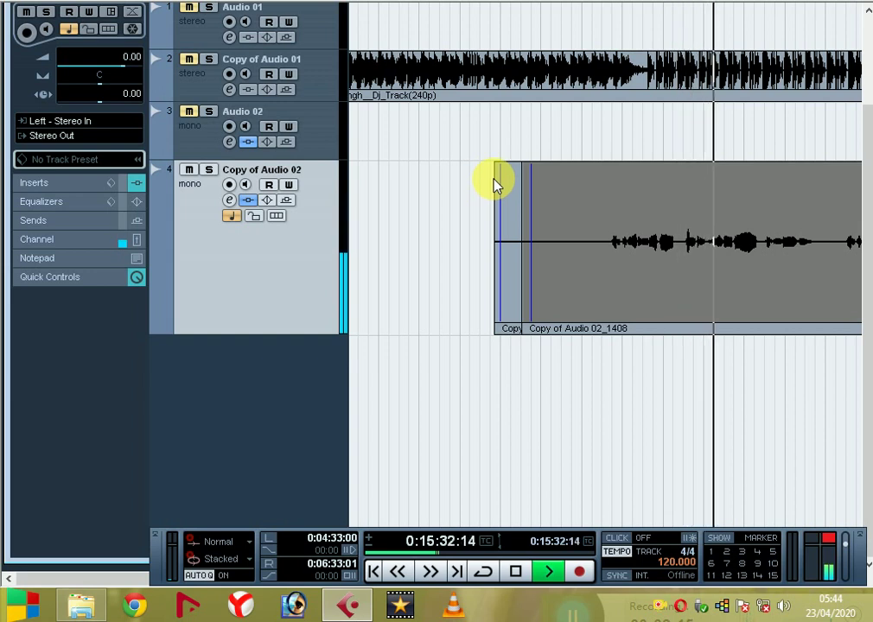
key("g")
key("g")
key("g")
key("g")
key("g")
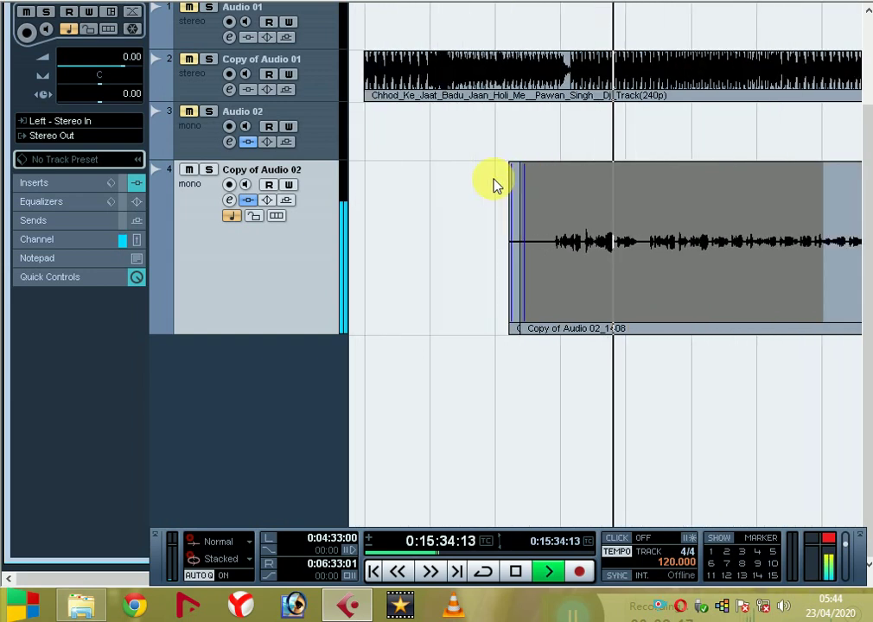
key("h")
key("h")
key("h")
key("h")
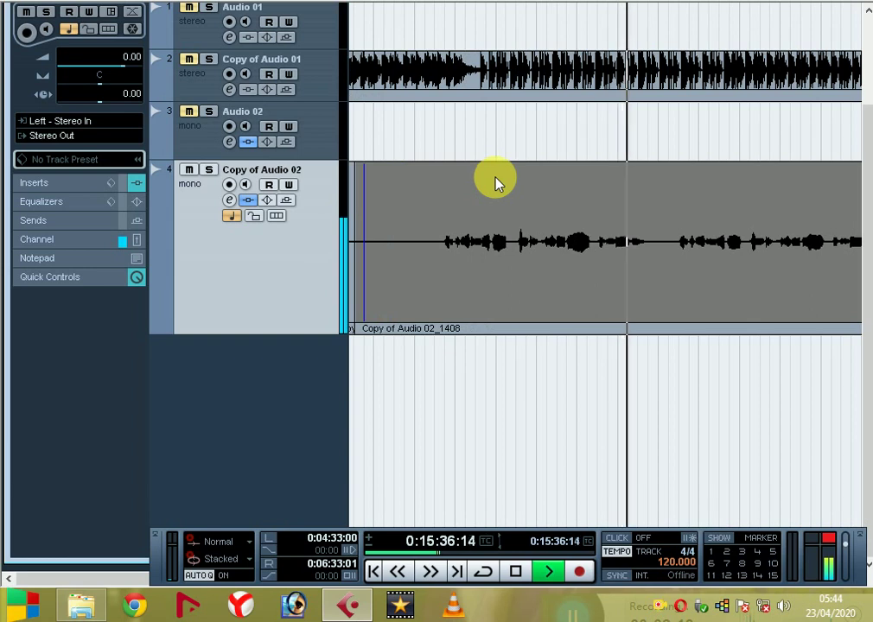
Stop playback, load the Auto-Tune 5 VST plug-in into insert 2 of the Copy of Audio 02 vocal track, and close the channel settings.
key("space")
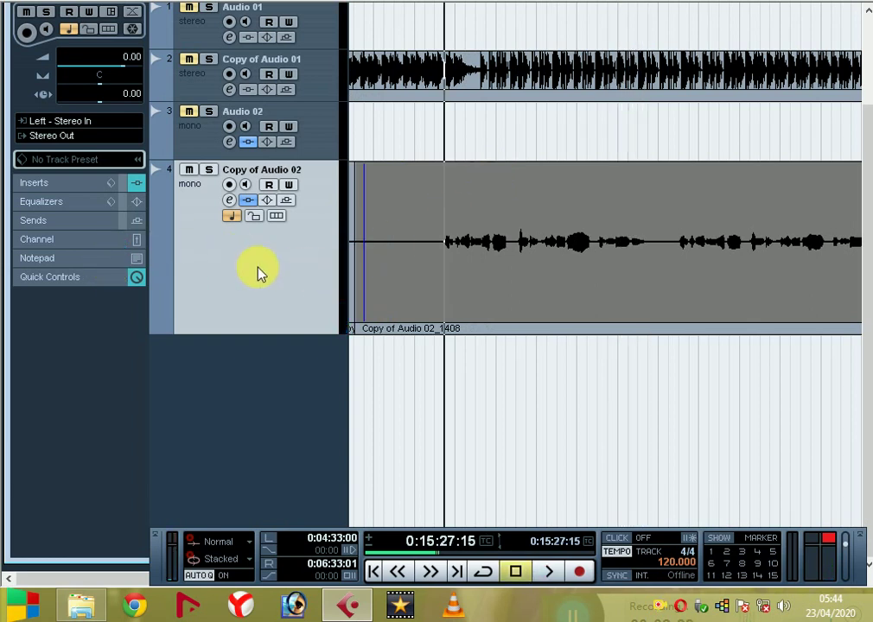
left_click(227, 201)
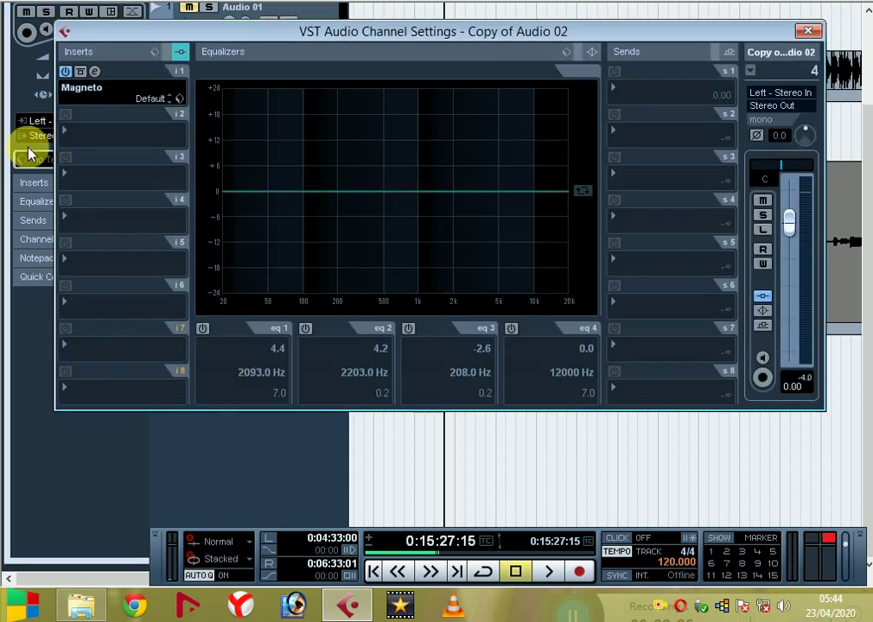
left_click(94, 135)
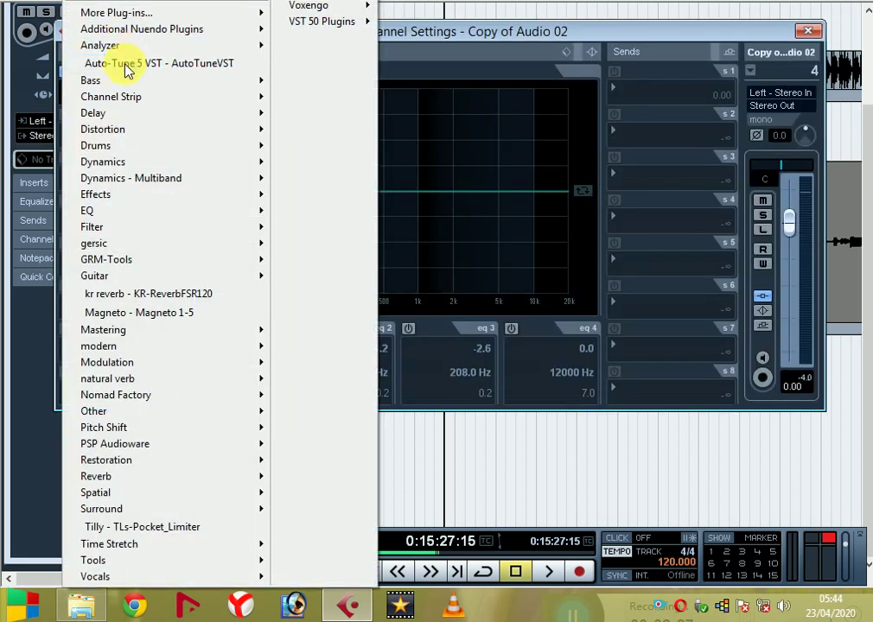
left_click(181, 64)
left_click(80, 259)
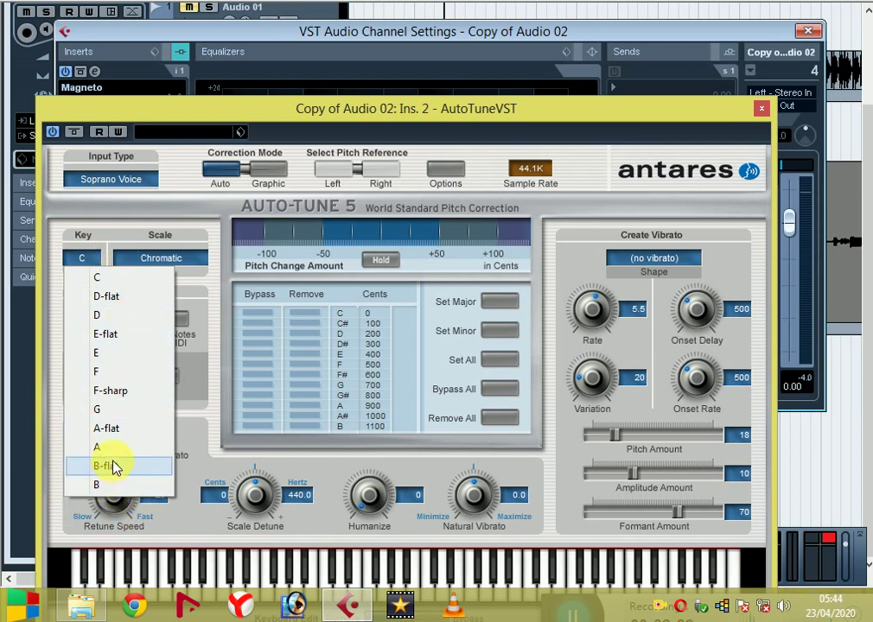
left_click(757, 110)
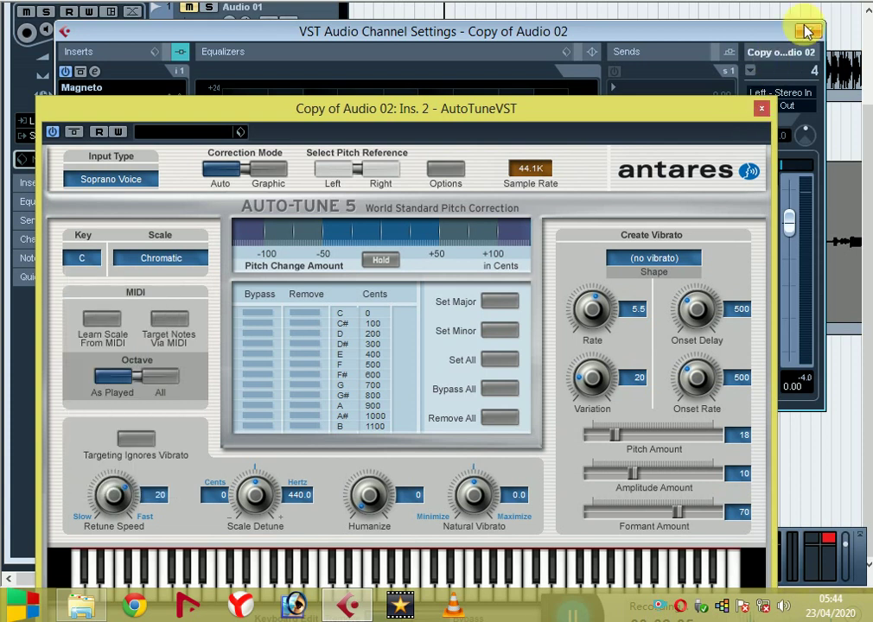
left_click(761, 108)
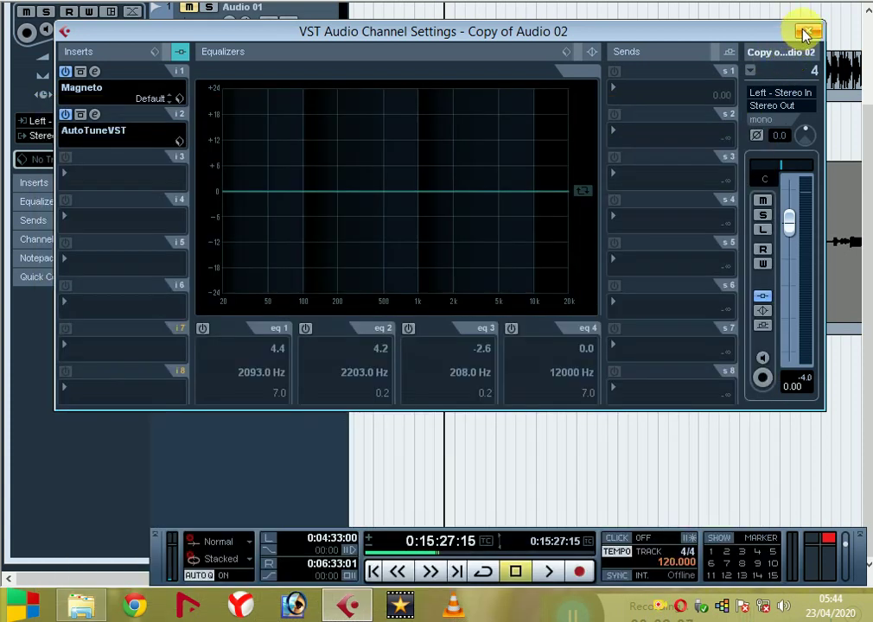
left_click(805, 33)
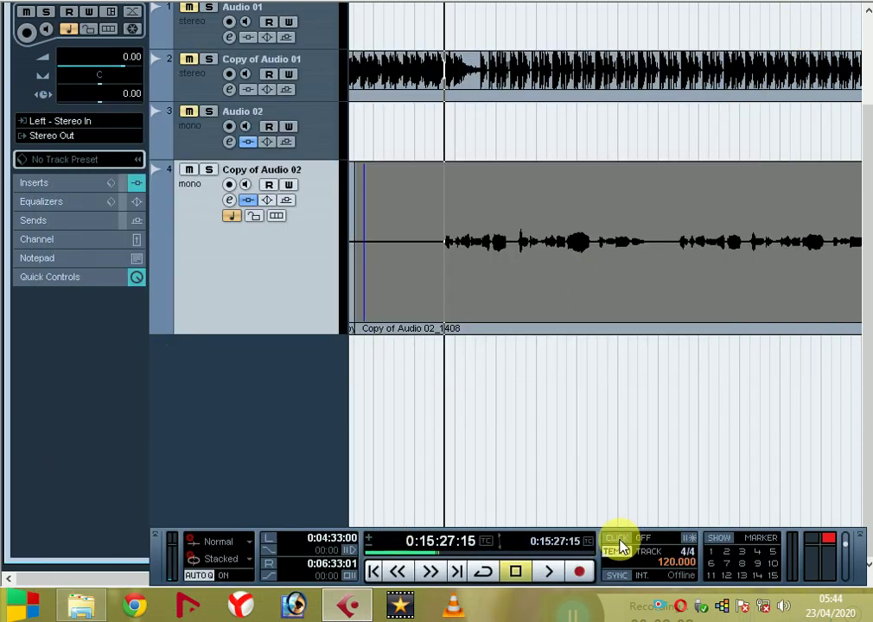
Switch the project to fixed tempo and place the project cursor just before the first sung phrase of the Copy of Audio 02 vocal clip.
left_click(616, 551)
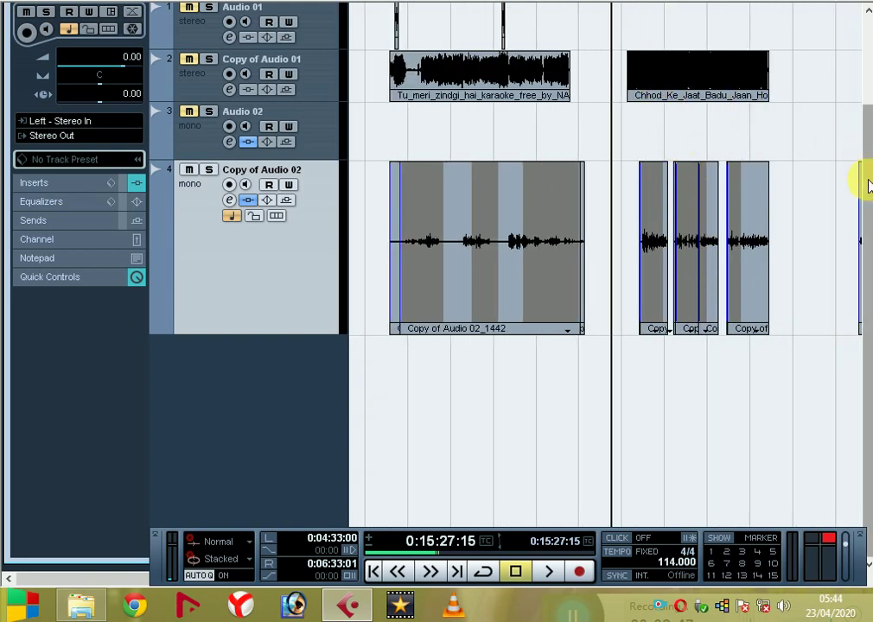
left_click_drag(868, 182, 868, 53)
key("h")
key("h")
key("h")
key("h")
key("h")
key("h")
key("h")
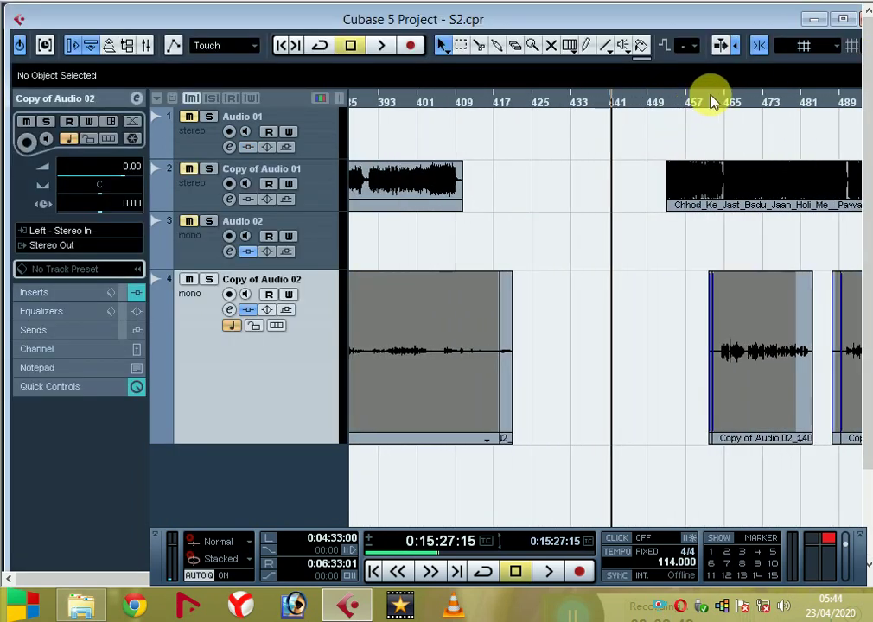
left_click(737, 102)
key("h")
key("h")
key("h")
key("h")
key("h")
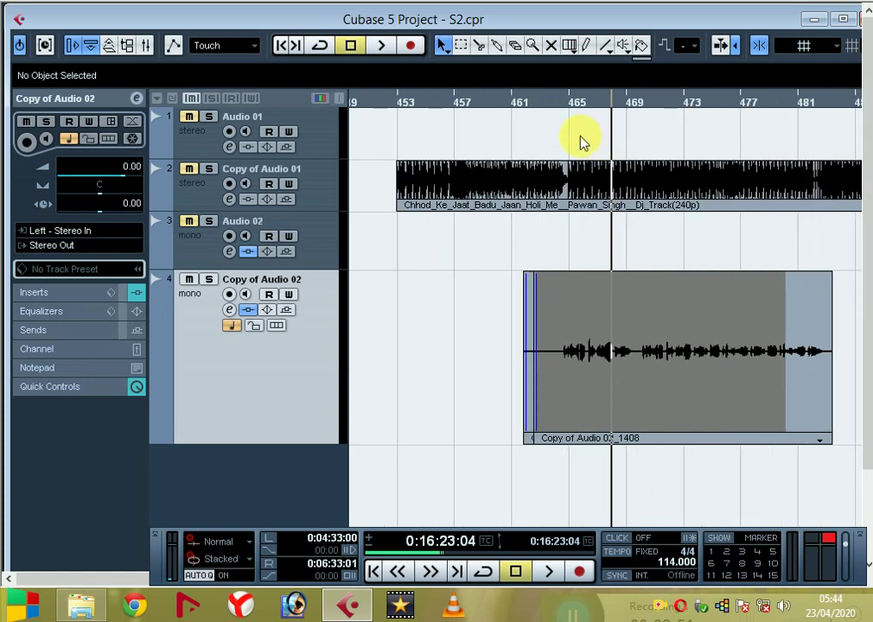
left_click_drag(568, 105, 558, 107)
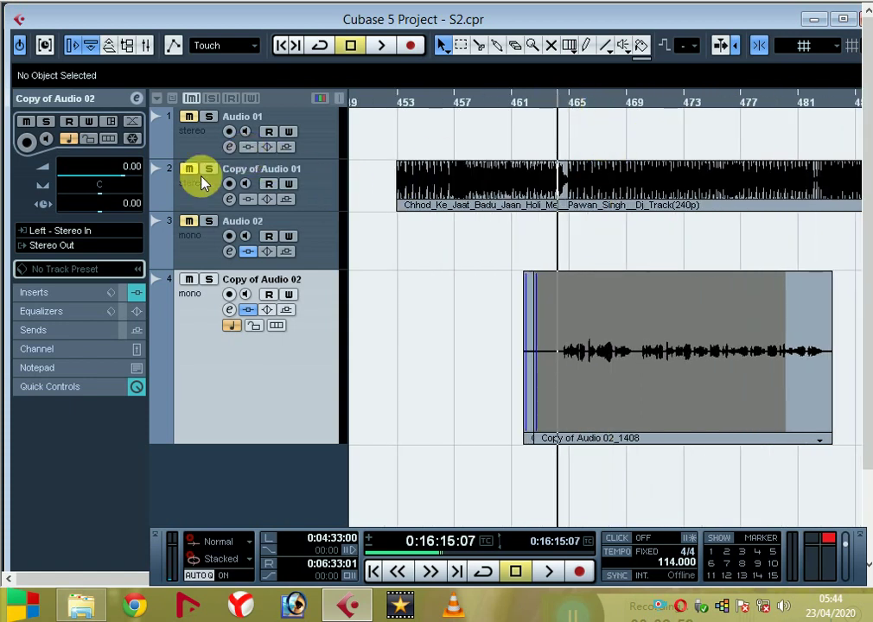
Unmute the Copy of Audio 01 backing track and route its output to Stereo Out.
key("space")
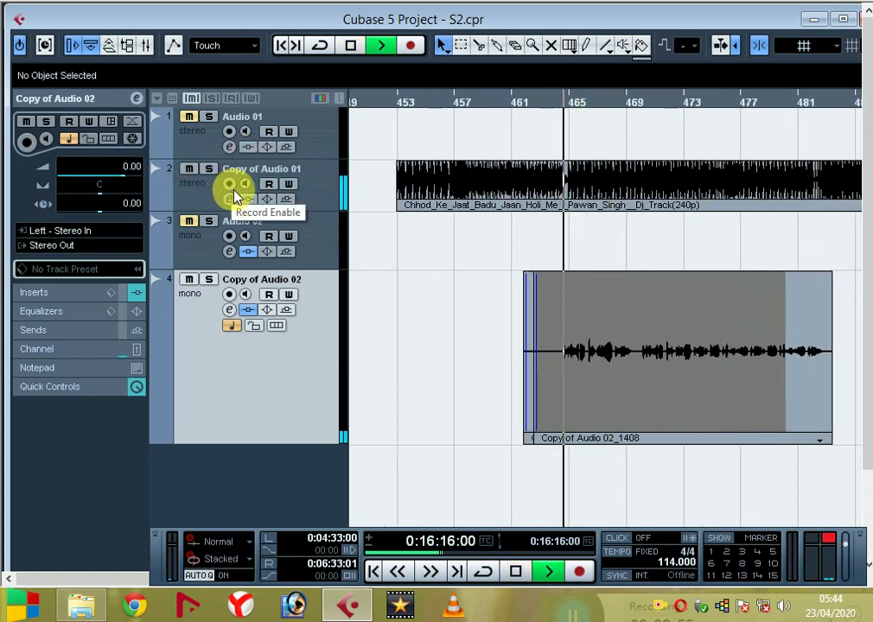
key("space")
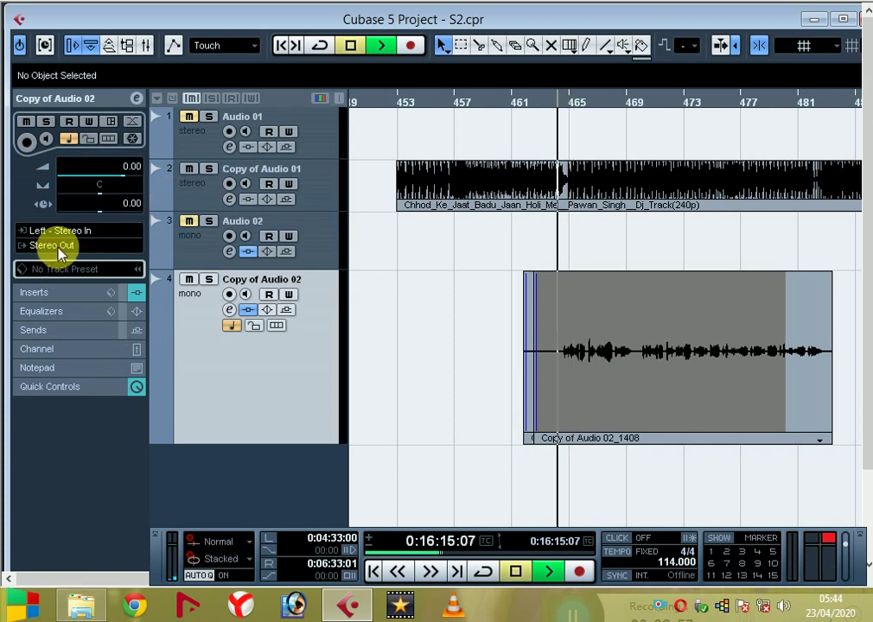
left_click(190, 196)
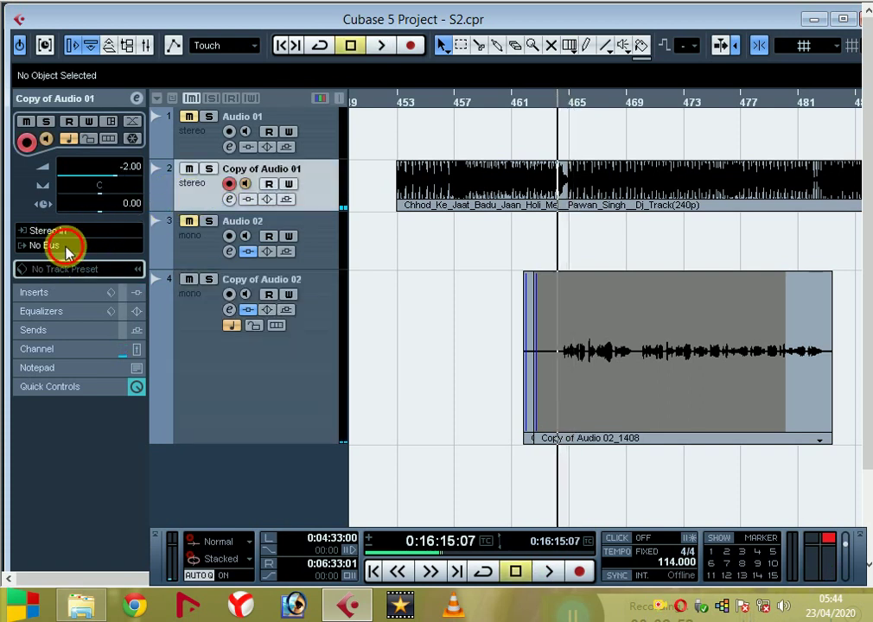
left_click(67, 248)
left_click(101, 288)
Disable record on Copy of Audio 01 while playing it together with the vocal, and turn on the metronome click.
key("space")
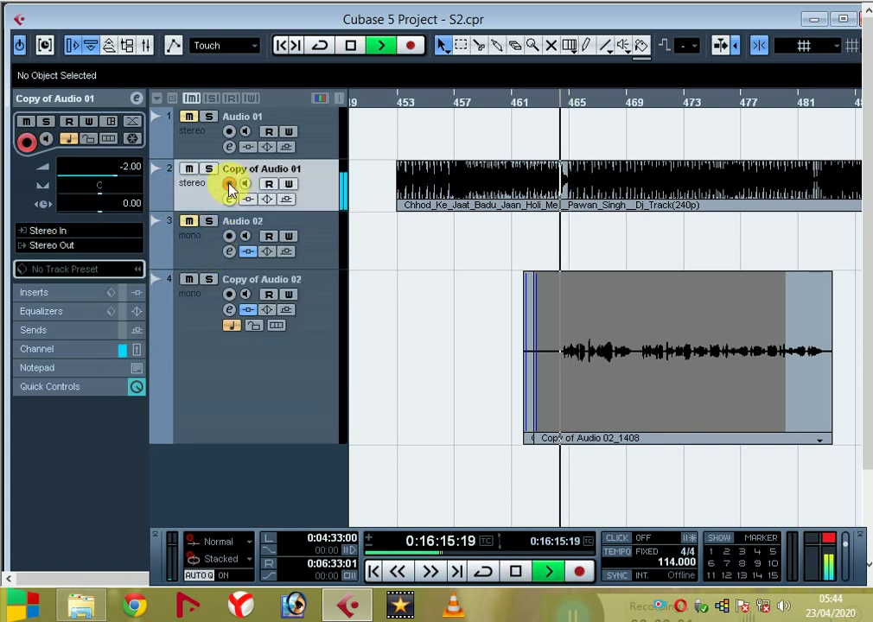
left_click(230, 184)
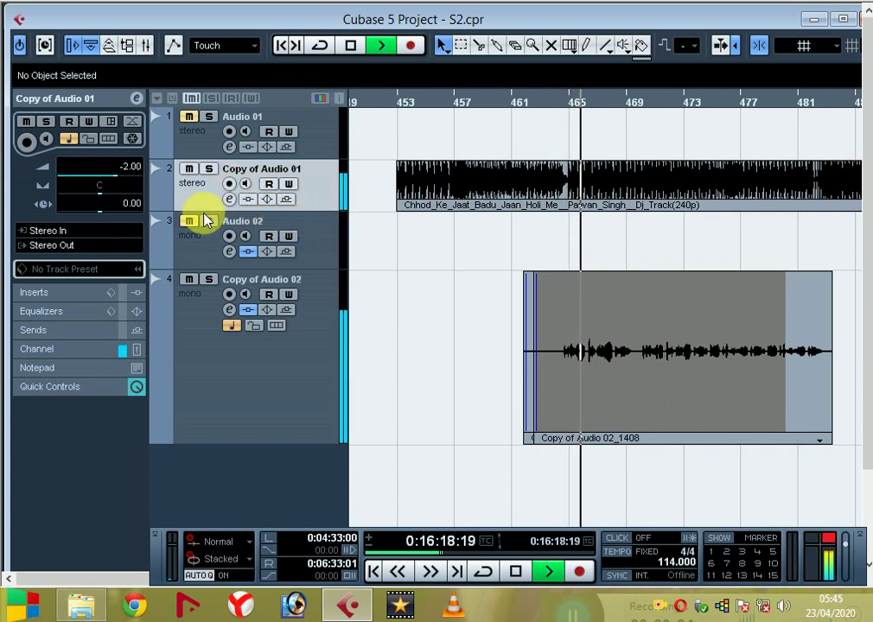
key("space")
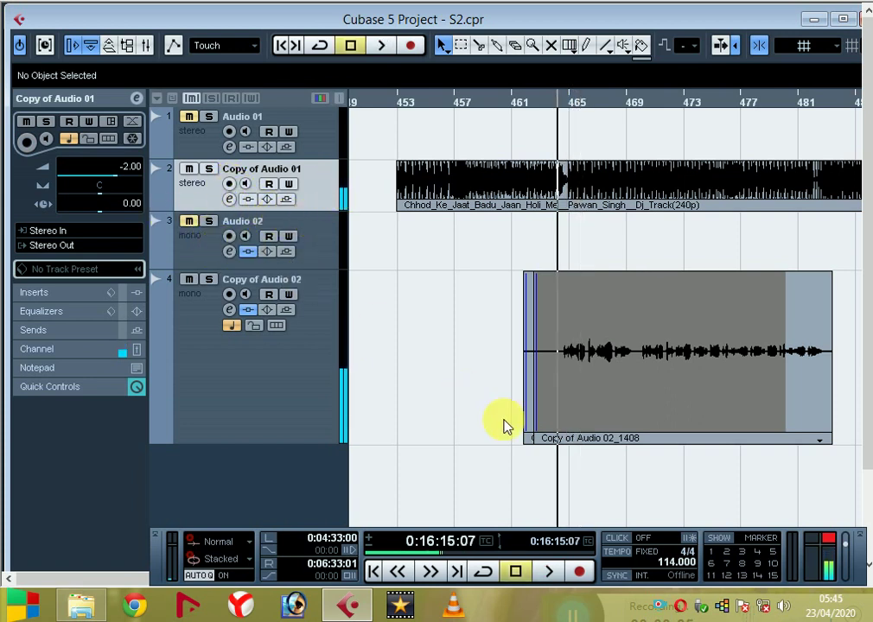
left_click(617, 538)
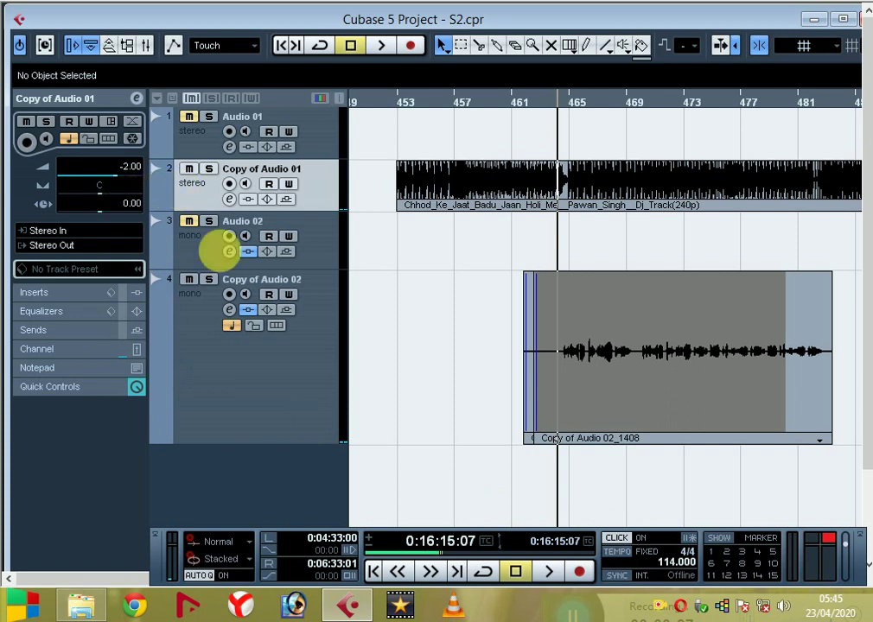
Set the key to B-flat and the scale to Major in the Auto-Tune insert of the Copy of Audio 02 vocal track.
left_click(201, 337)
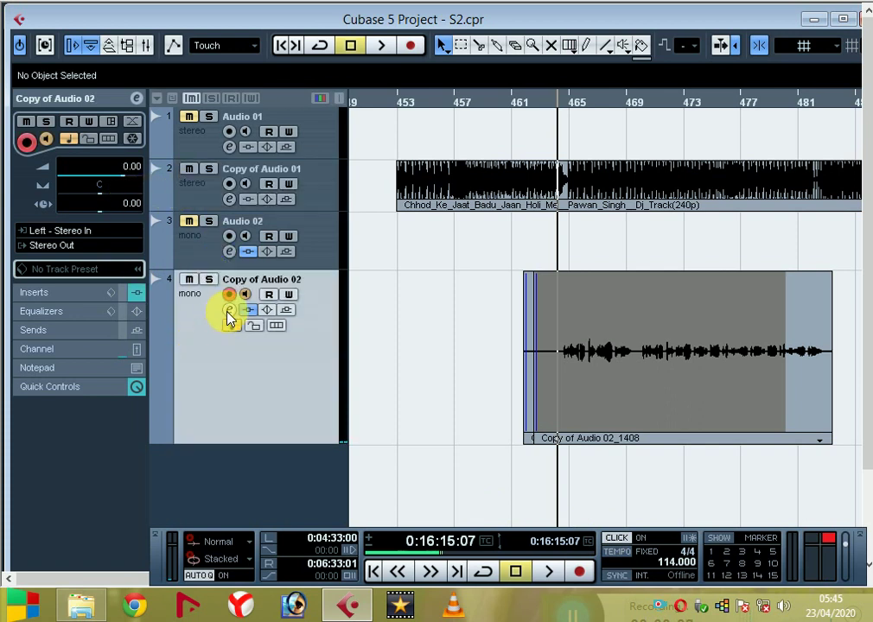
left_click(229, 309)
left_click(95, 115)
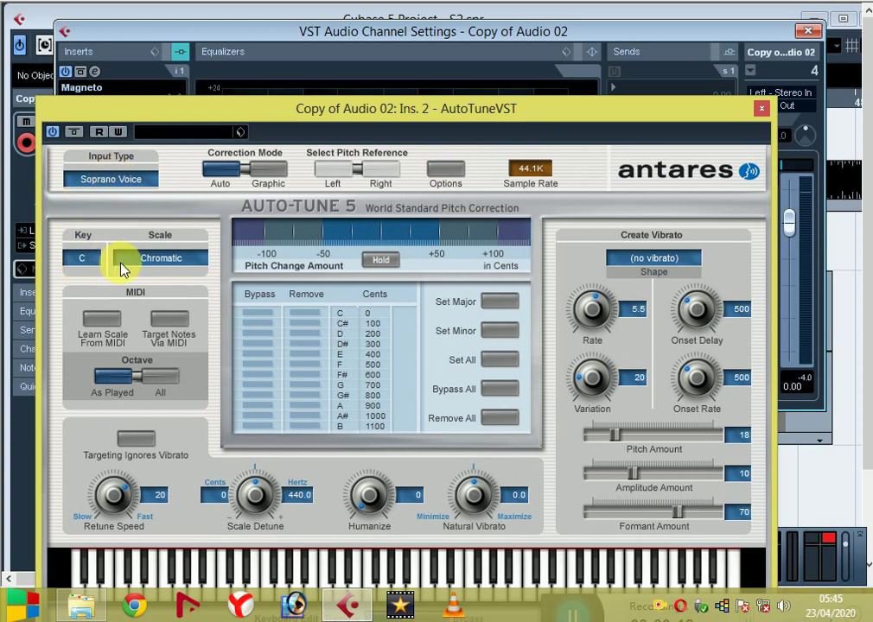
left_click(84, 259)
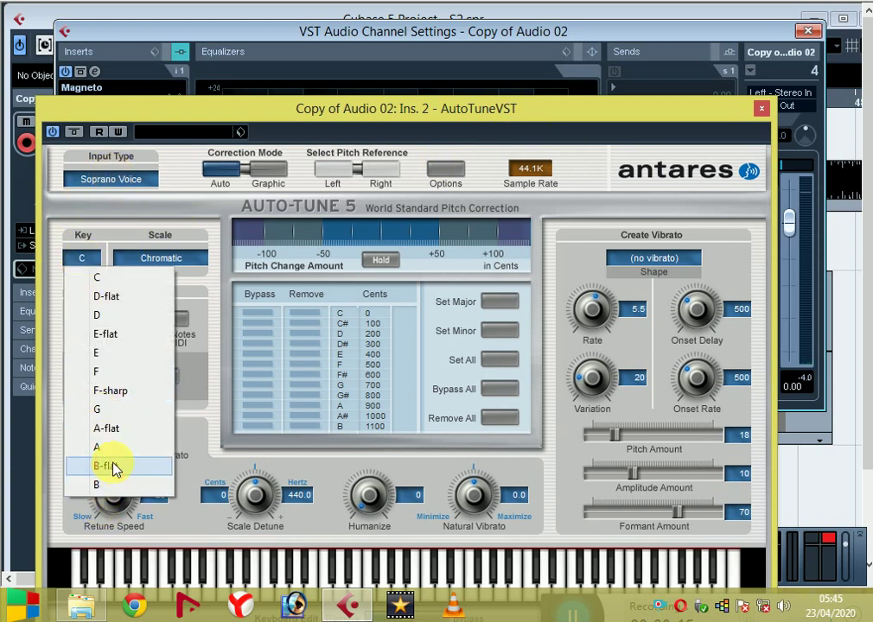
left_click(115, 467)
left_click(177, 259)
left_click(259, 48)
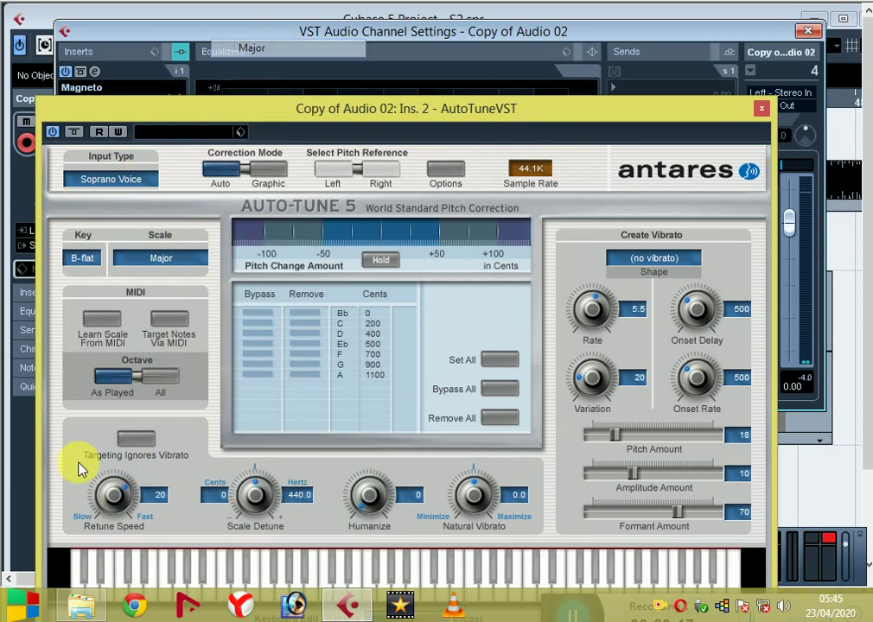
Set Auto-Tune's Retune Speed, vibrato Pitch Amount and Amplitude Amount to 0 and Formant Amount to 100, and close the plug-in.
left_click_drag(115, 493, 185, 161)
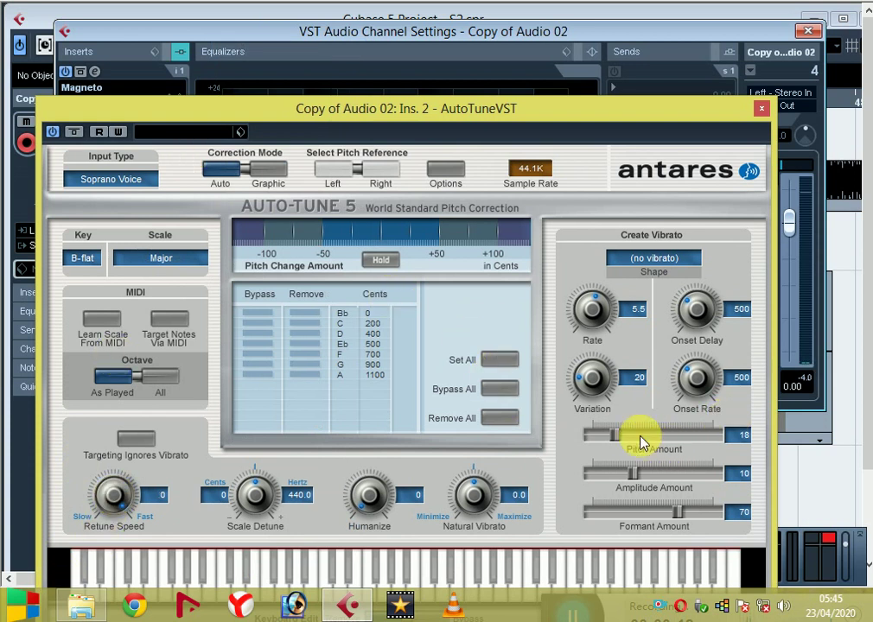
left_click_drag(614, 433, 426, 505)
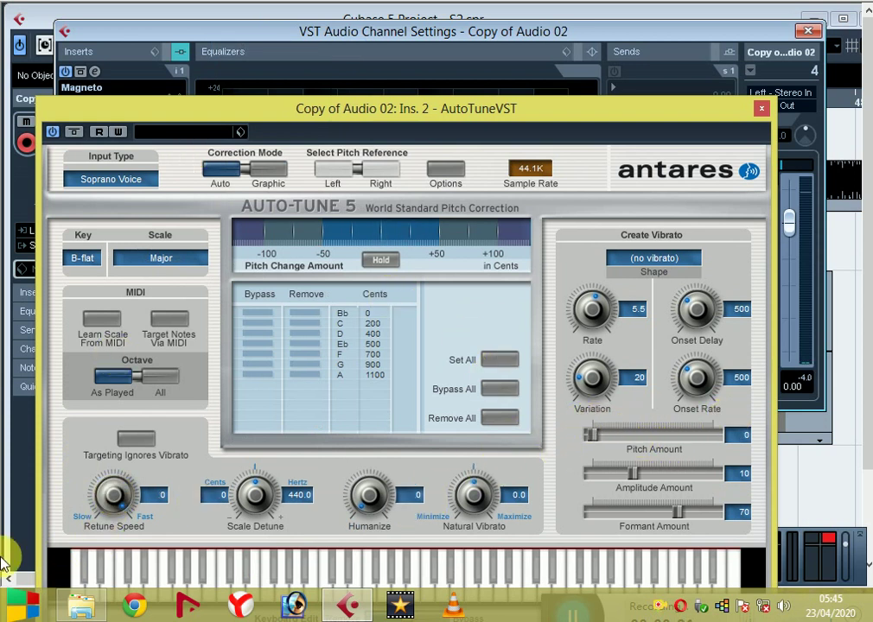
left_click_drag(640, 473, 341, 568)
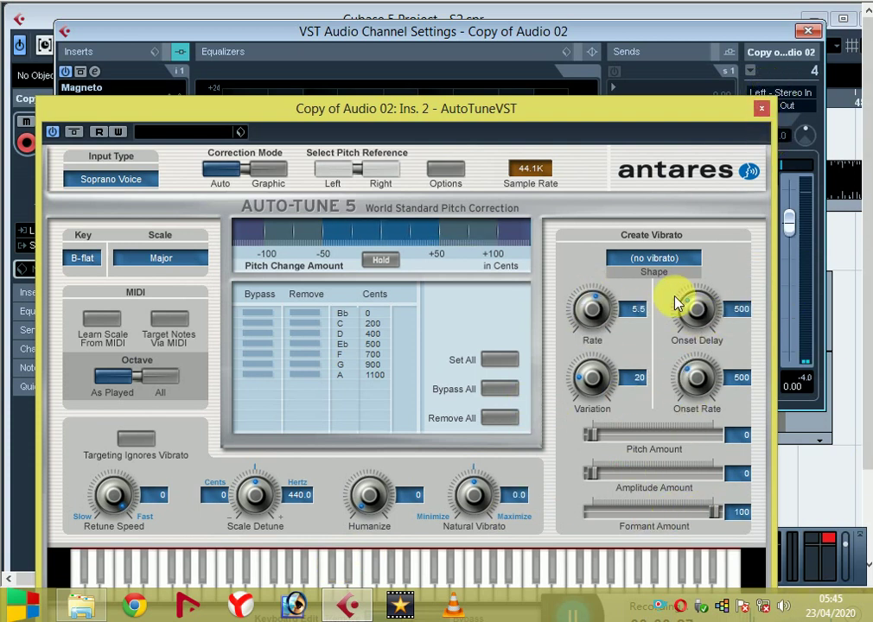
left_click(448, 172)
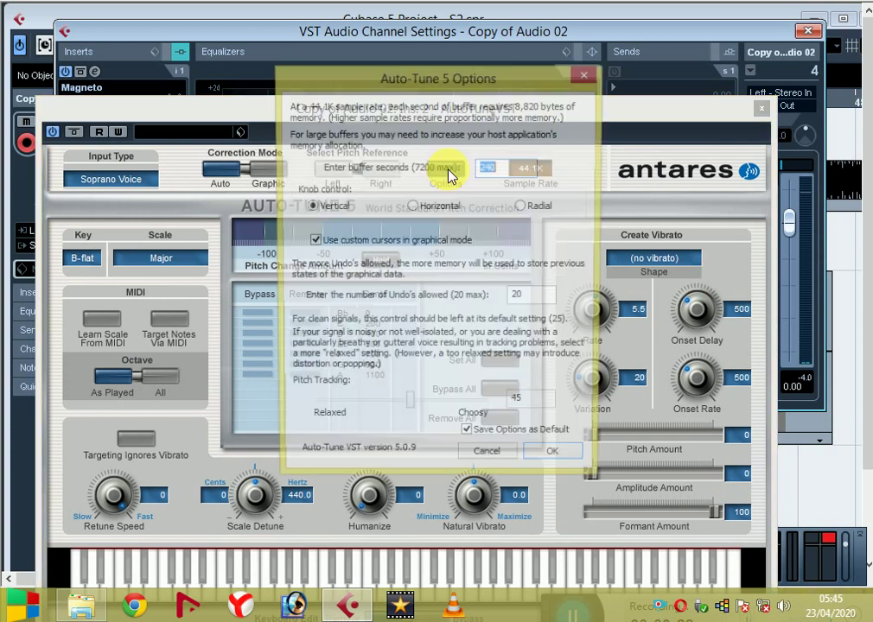
left_click(588, 78)
left_click(761, 108)
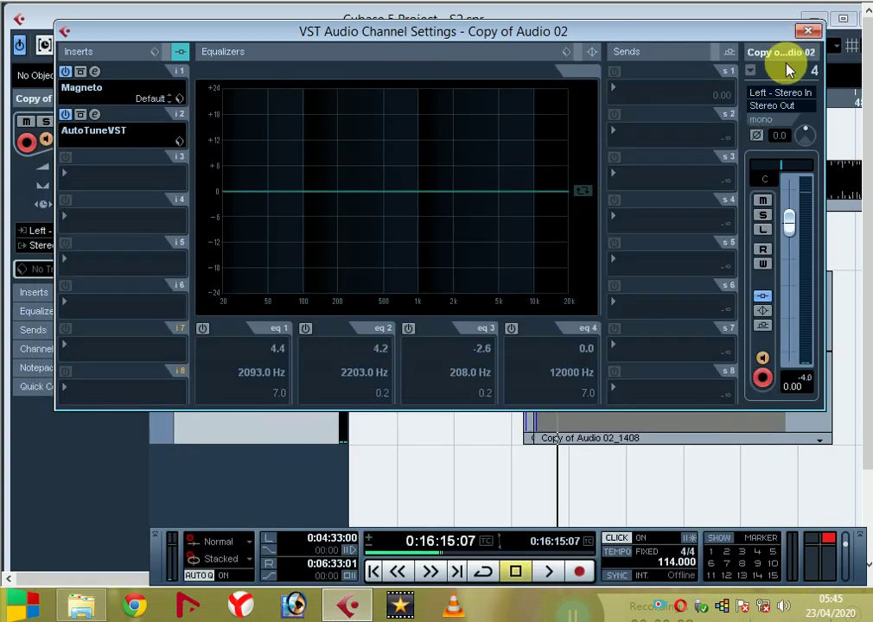
Load the Q8 Stereo equalizer from the EQ effects into insert 3 of the Copy of Audio 02 track.
left_click(97, 174)
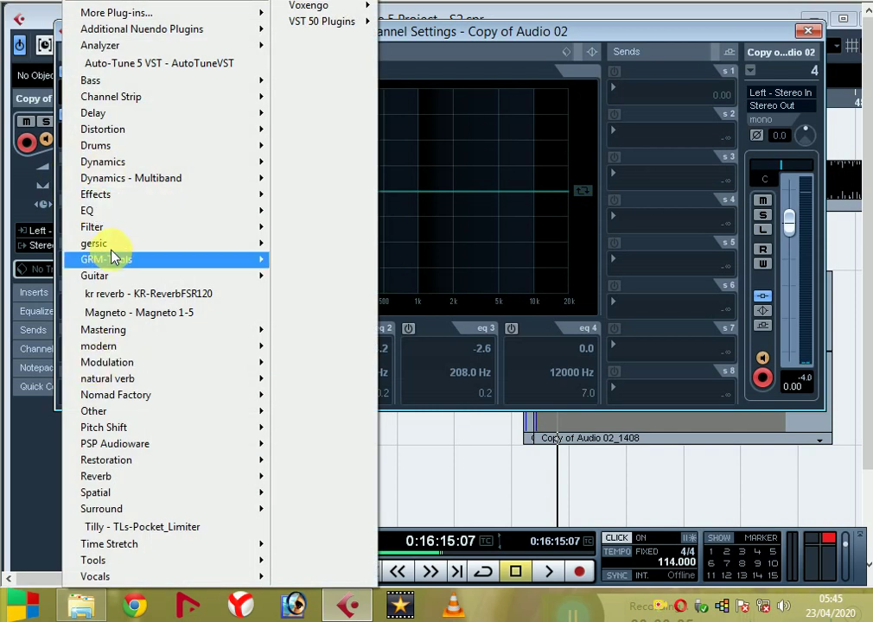
mouse_move(117, 211)
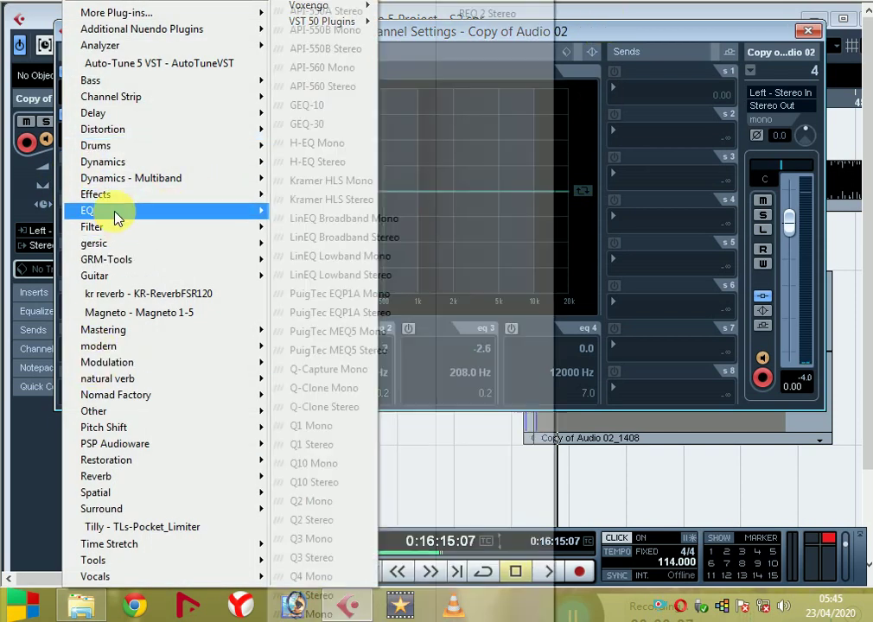
left_click(482, 21)
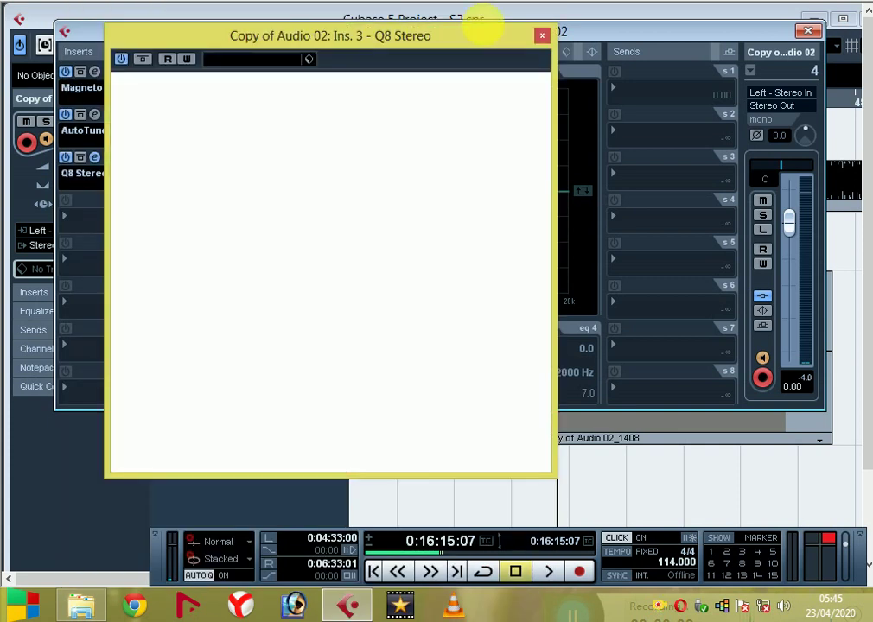
Cut Q8 band 1 to about -17.5 dB at 63 Hz, boost band 8 to about 4.2 dB at 5150 Hz, and close the equalizer.
left_click_drag(176, 177, 217, 227)
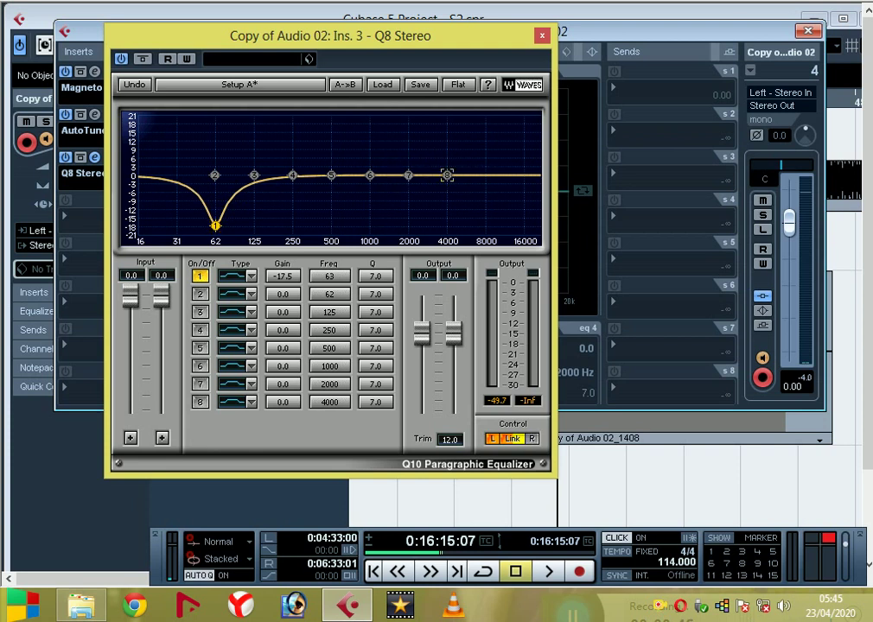
left_click_drag(447, 175, 462, 163)
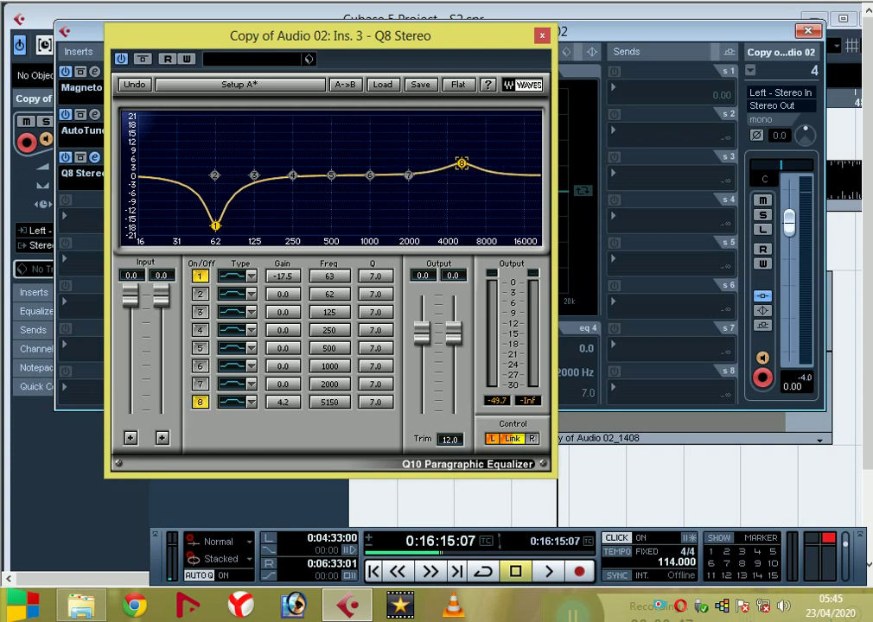
left_click(542, 36)
Load the DeEsser Mono plug-in from the dynamics effects into insert 4 of the Copy of Audio 02 track.
left_click(111, 222)
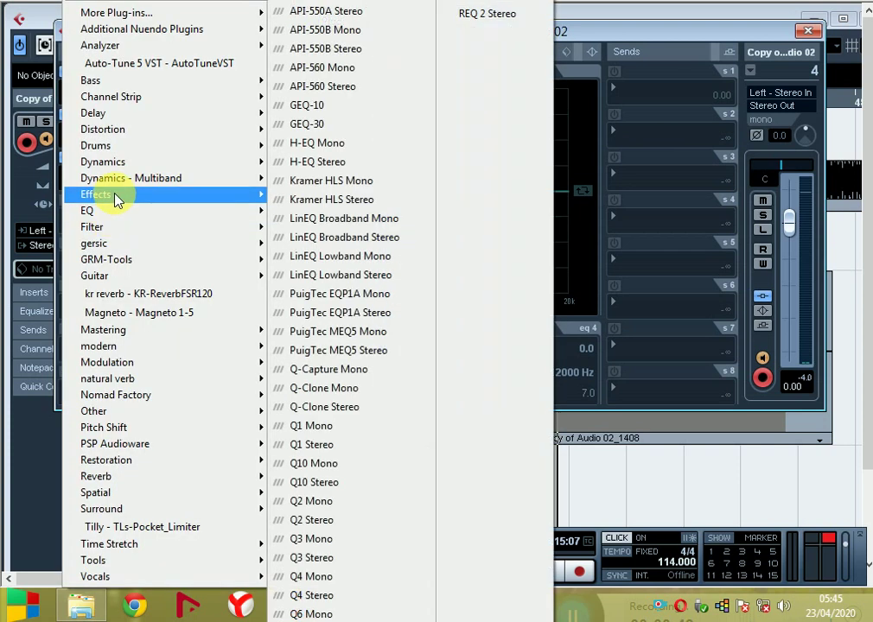
mouse_move(117, 169)
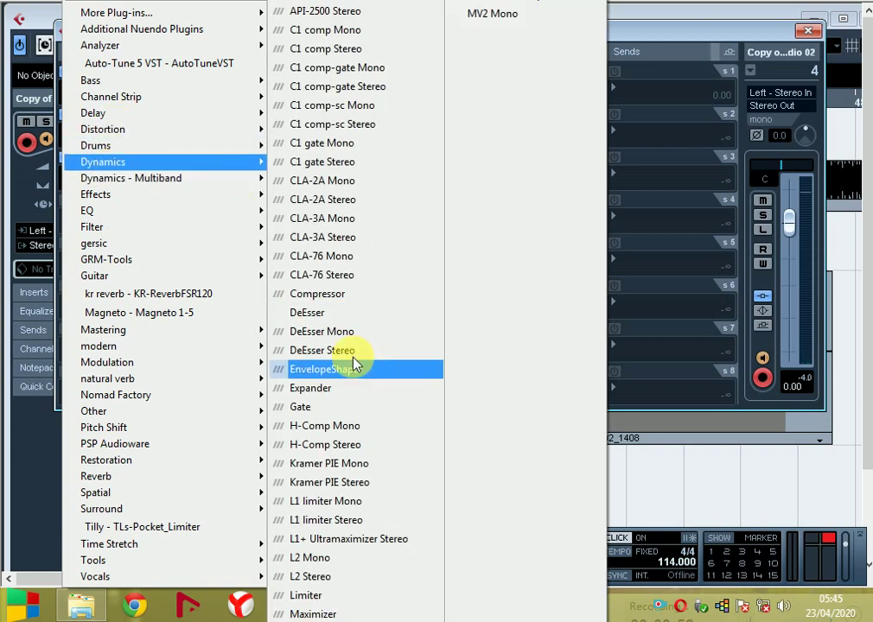
left_click(333, 338)
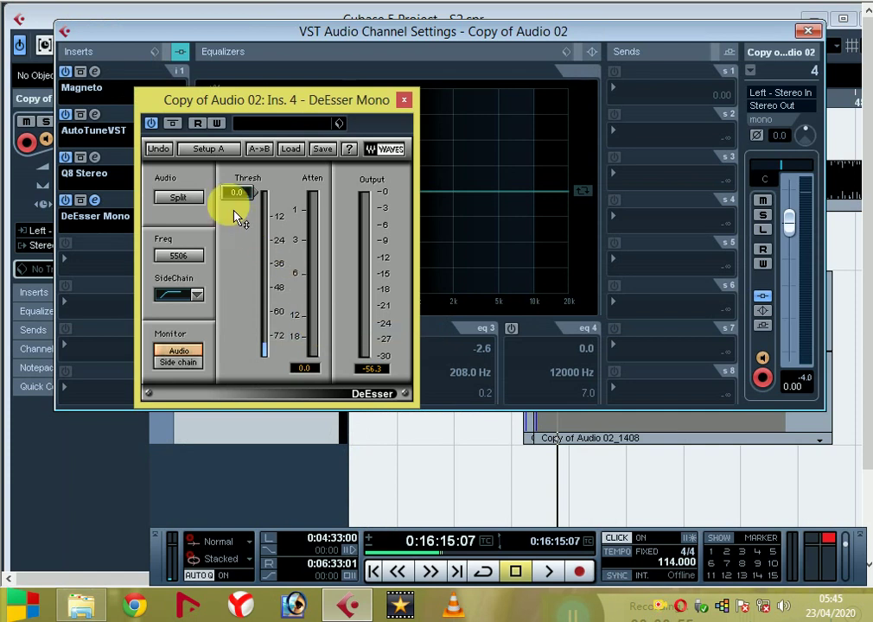
Lower the DeEsser's threshold to -27.3, review the Q8 Stereo equalizer on insert 3, and close both plug-ins.
left_click_drag(235, 194, 238, 236)
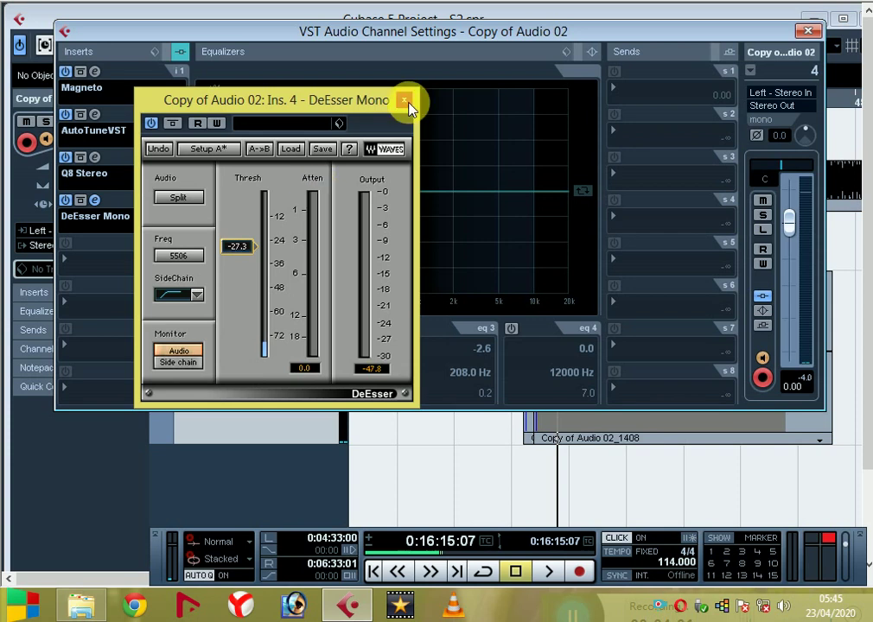
left_click(95, 158)
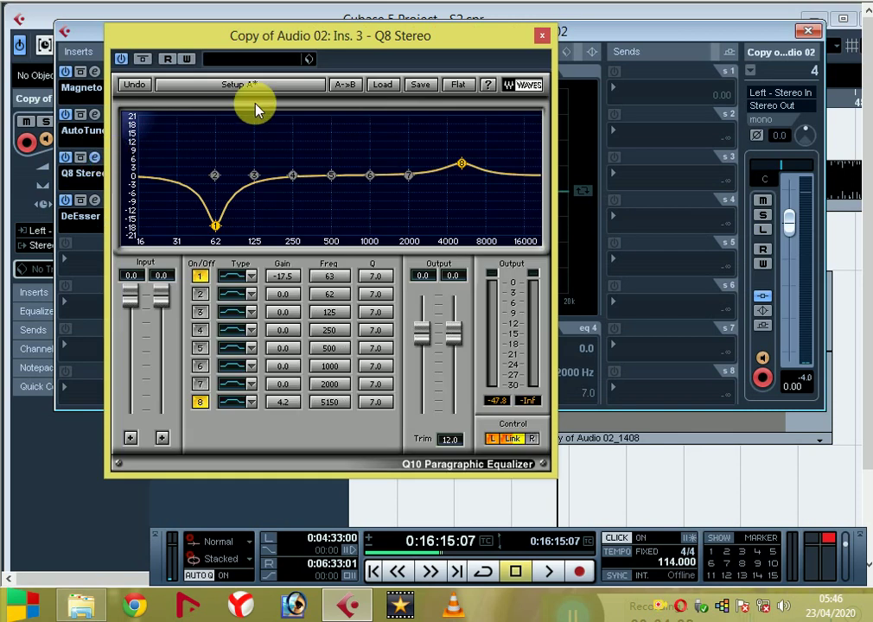
left_click(540, 39)
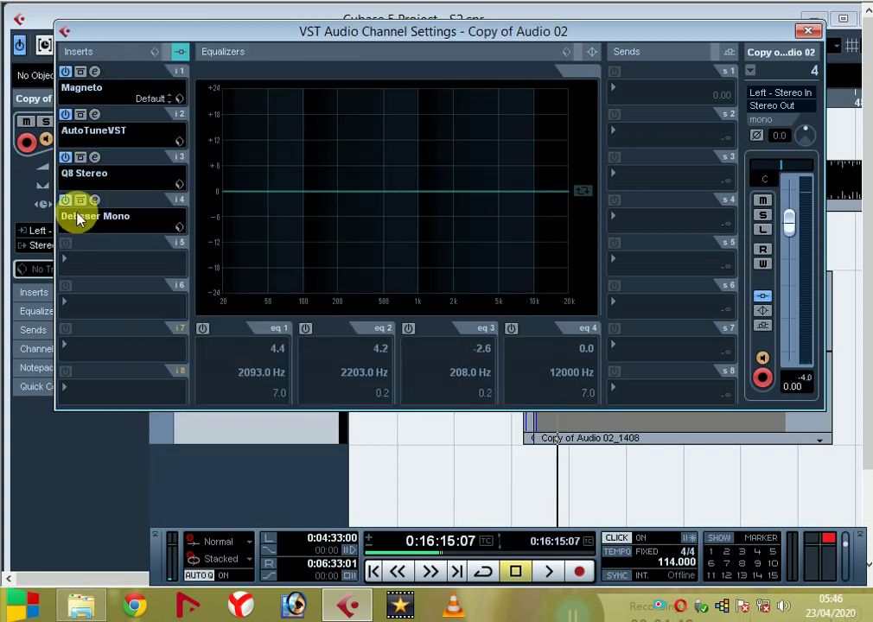
left_click(93, 200)
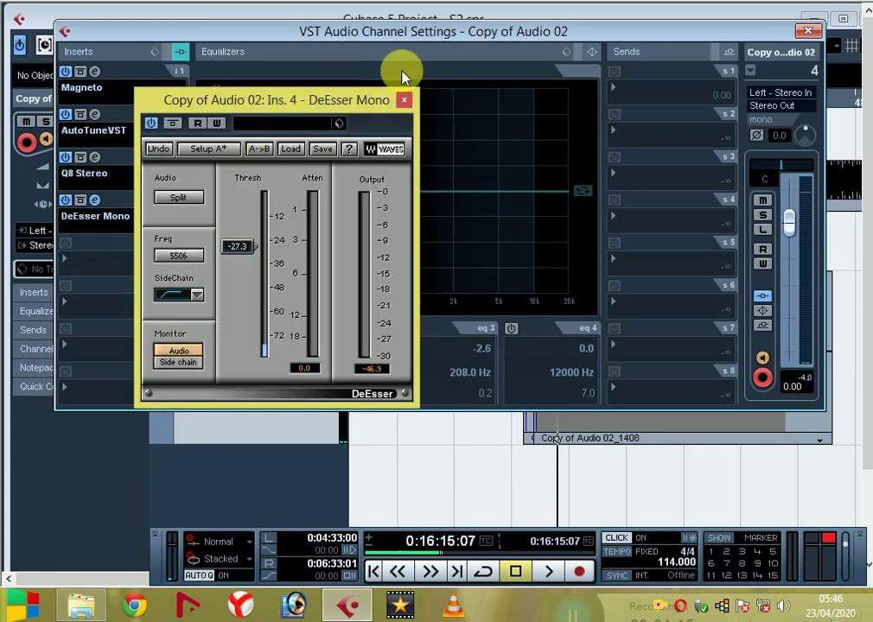
left_click(402, 104)
Load the X-Crackle Mono plug-in from the restoration effects into insert 5 of the Copy of Audio 02 track and close its window.
left_click(75, 259)
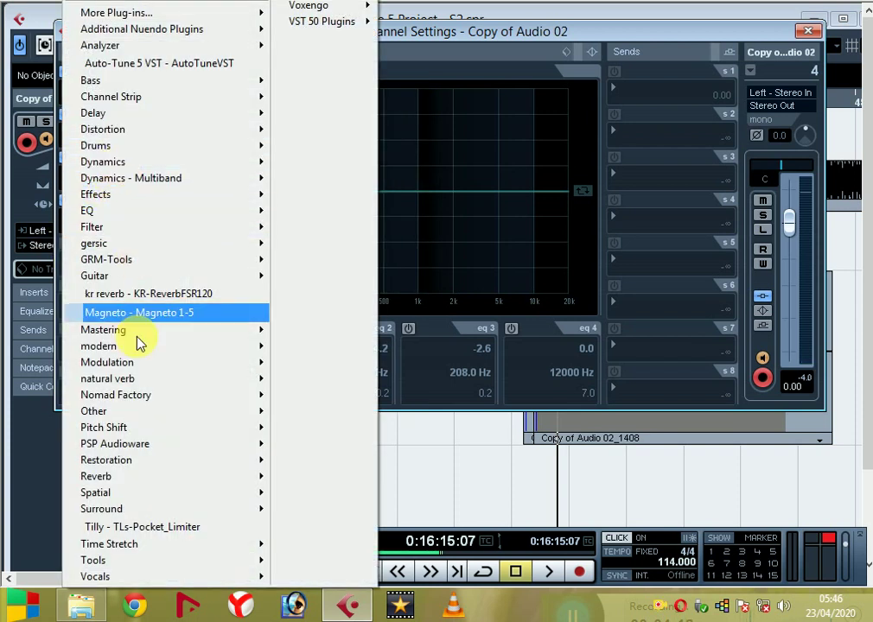
mouse_move(142, 364)
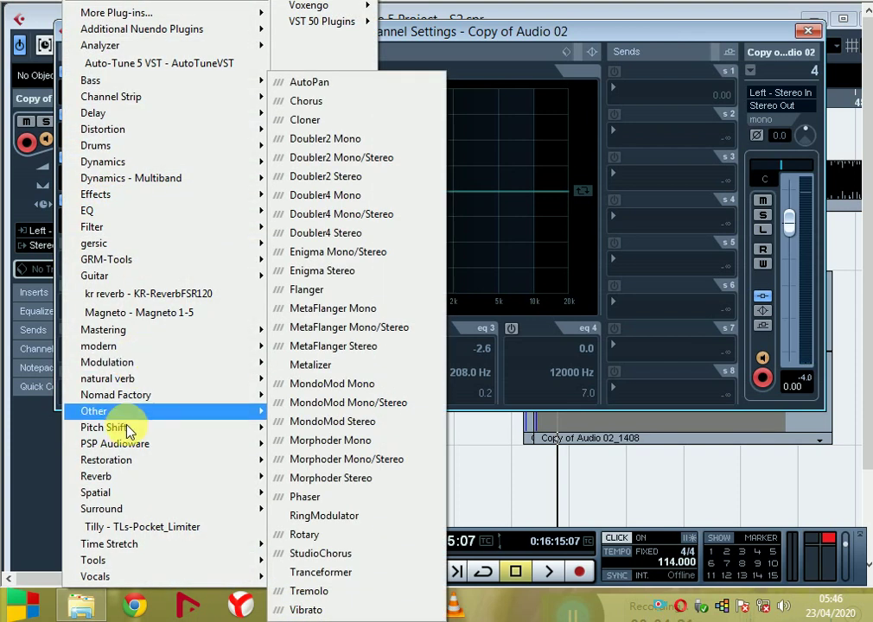
mouse_move(121, 460)
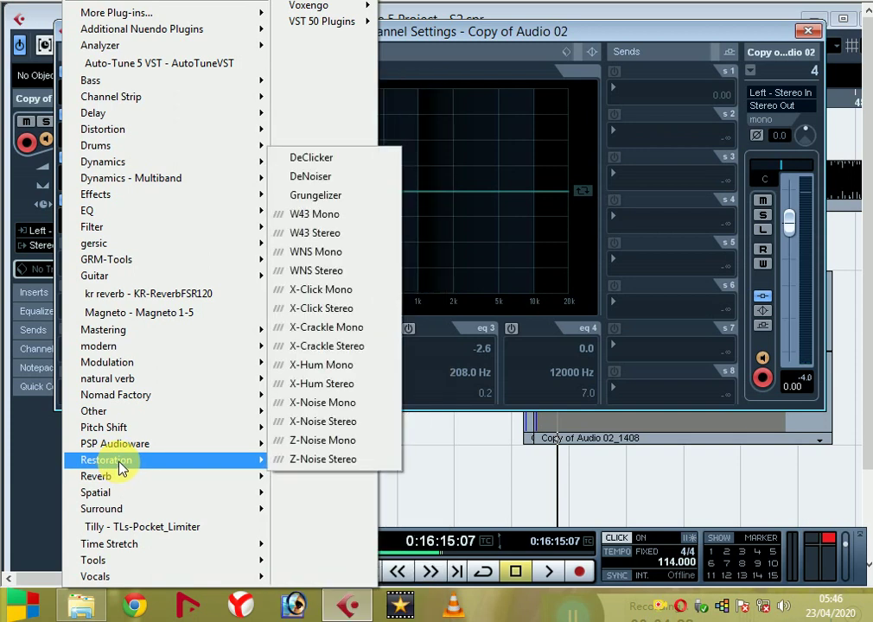
left_click(325, 327)
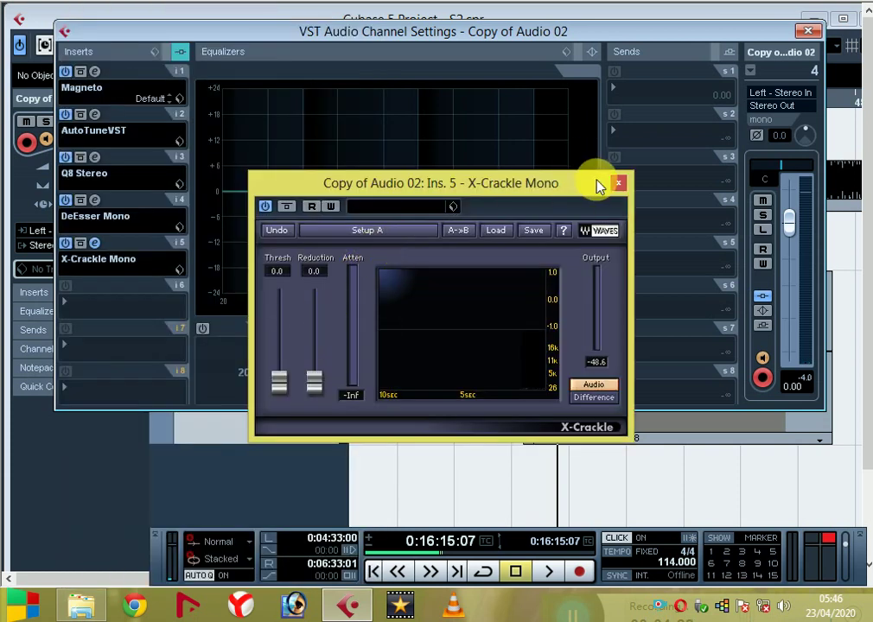
left_click_drag(524, 192, 510, 140)
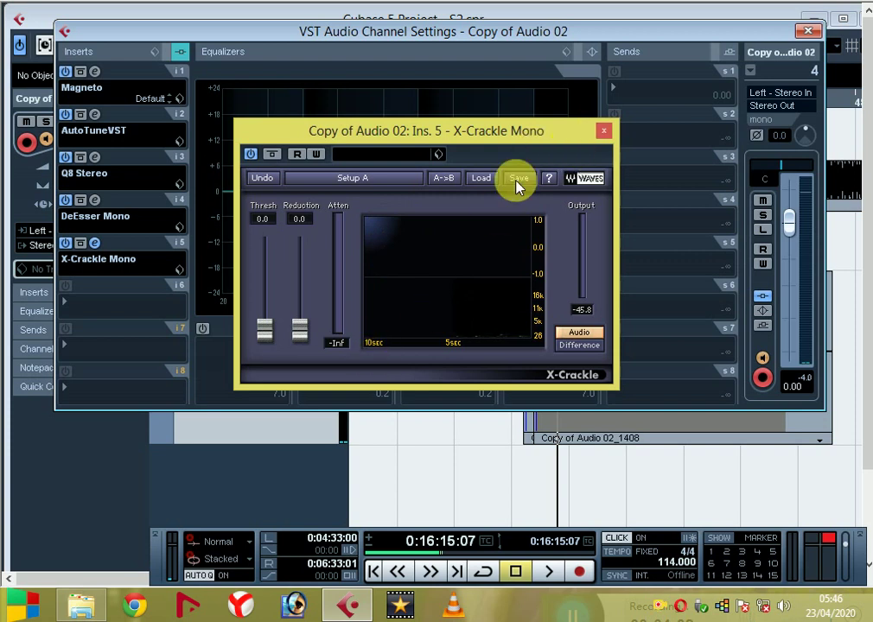
left_click(602, 133)
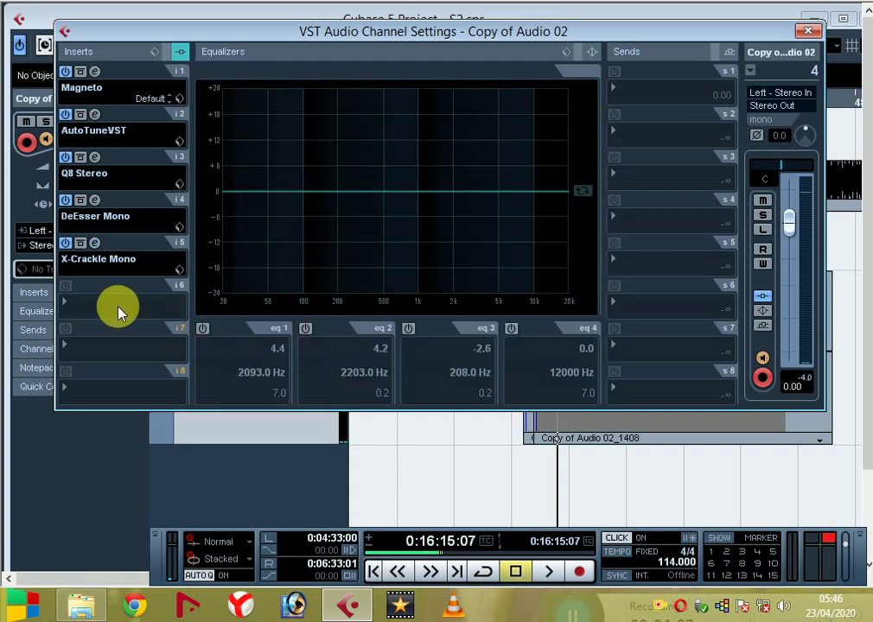
Load the C1 gate Mono plug-in from the dynamics effects into insert 6 of Copy of Audio 02 and close the channel settings.
left_click(93, 309)
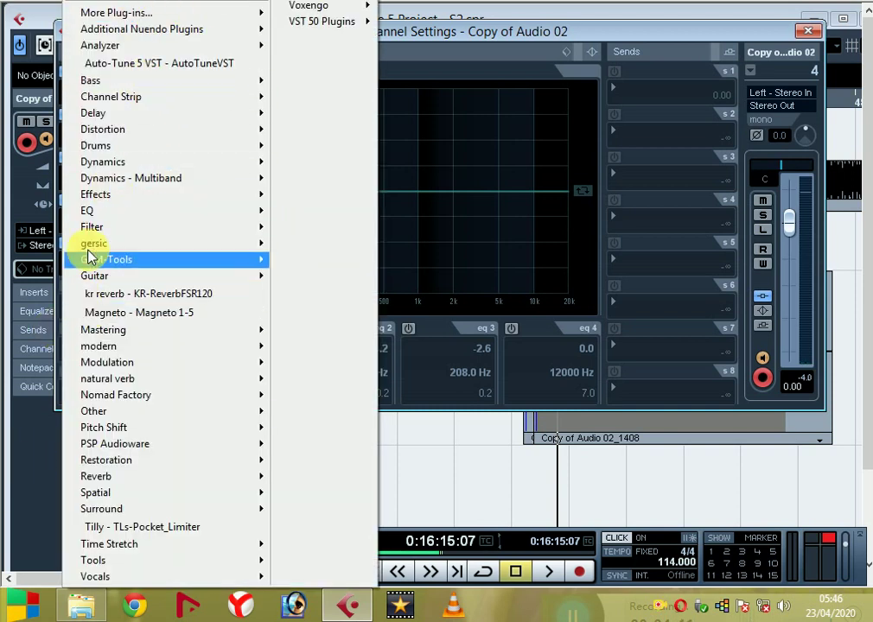
mouse_move(102, 212)
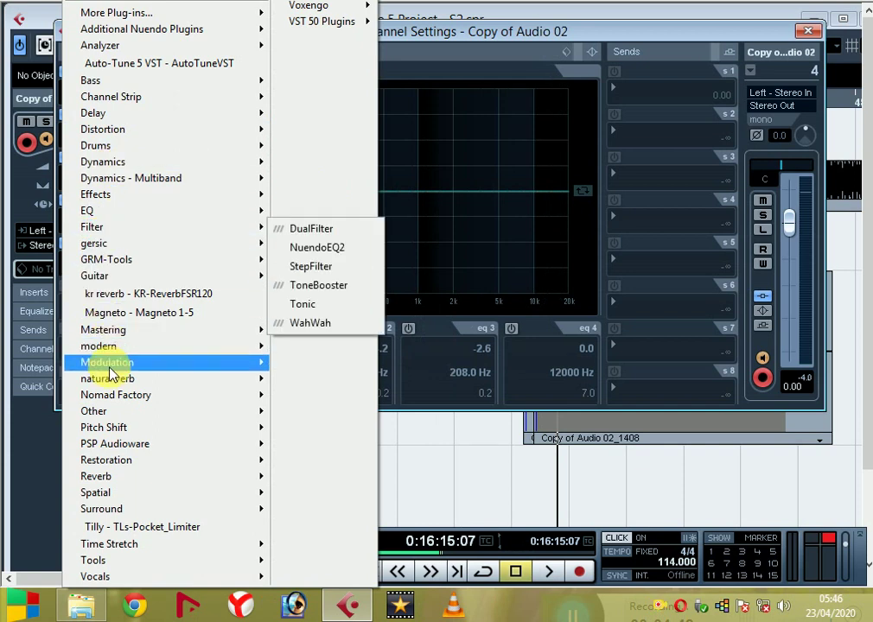
mouse_move(121, 382)
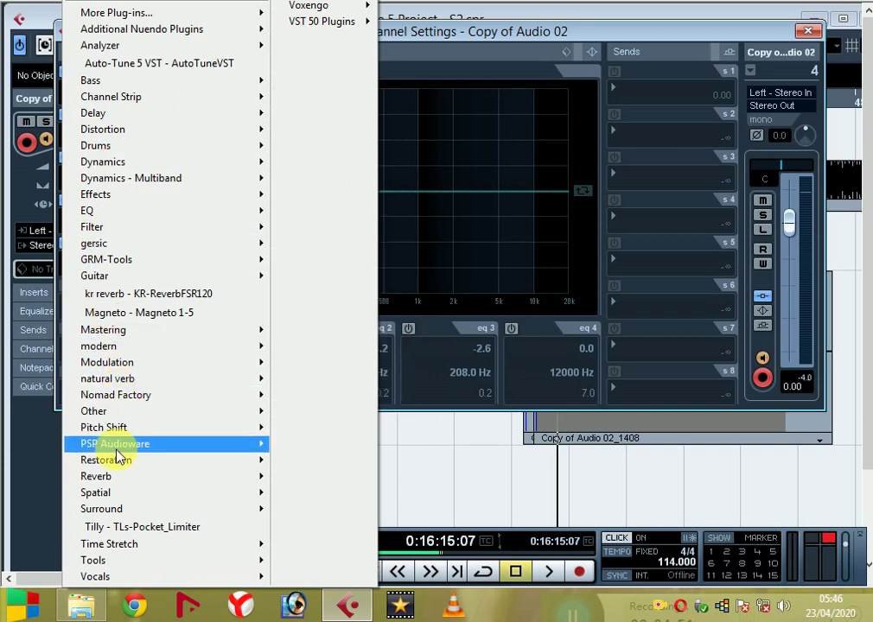
mouse_move(117, 459)
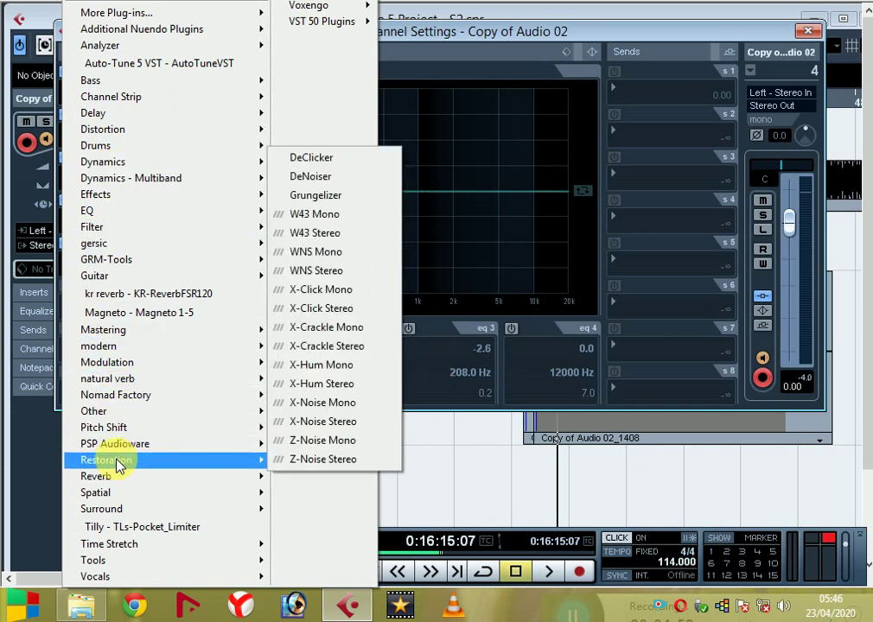
mouse_move(130, 163)
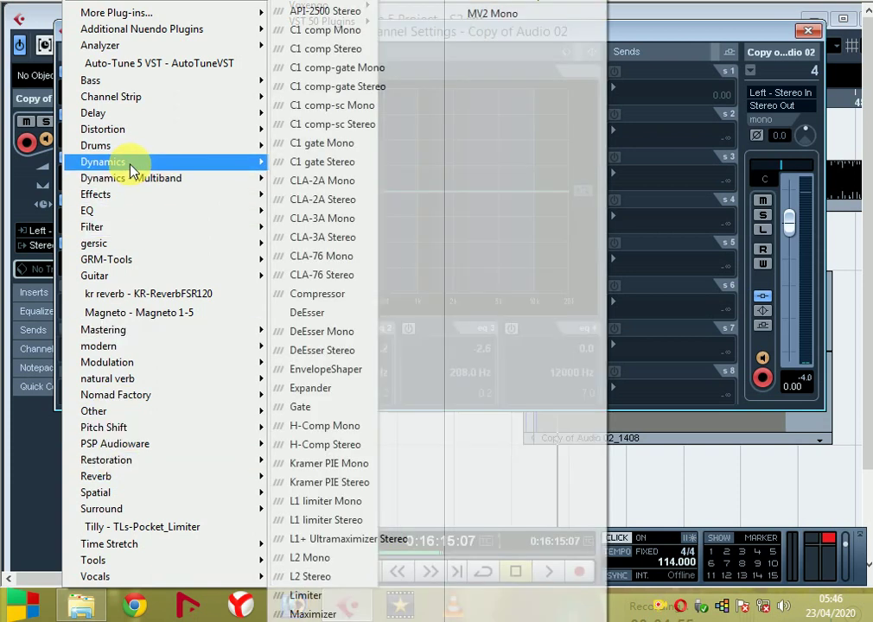
left_click(349, 151)
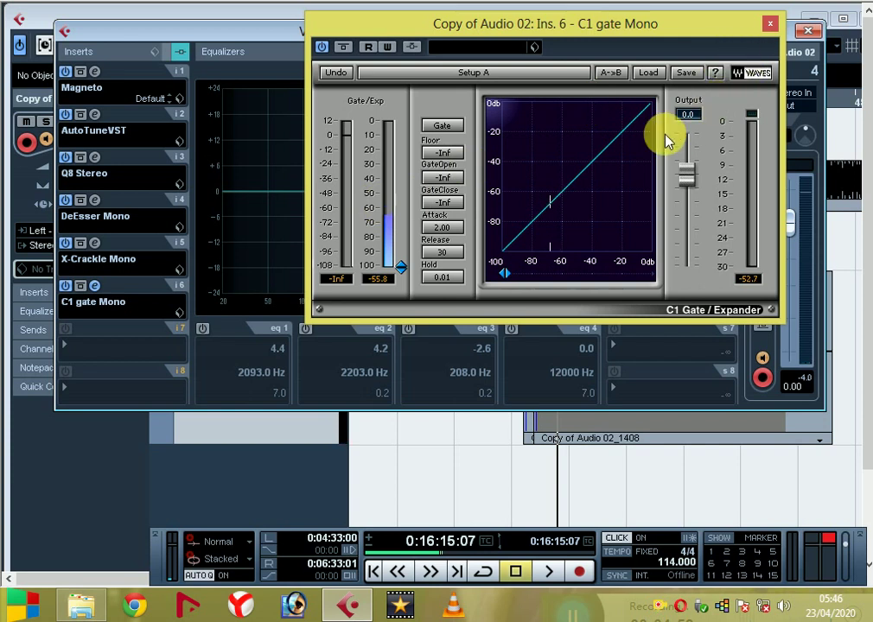
left_click(805, 31)
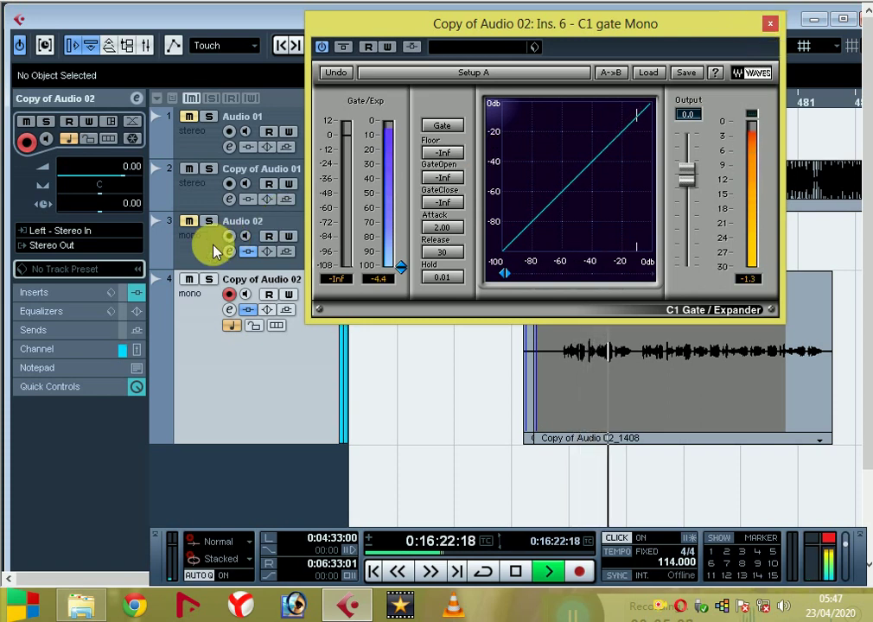
Examine the Magneto, Auto-Tune and DeEsser plug-ins on Copy of Audio 02 while the vocal plays back.
left_click(229, 311)
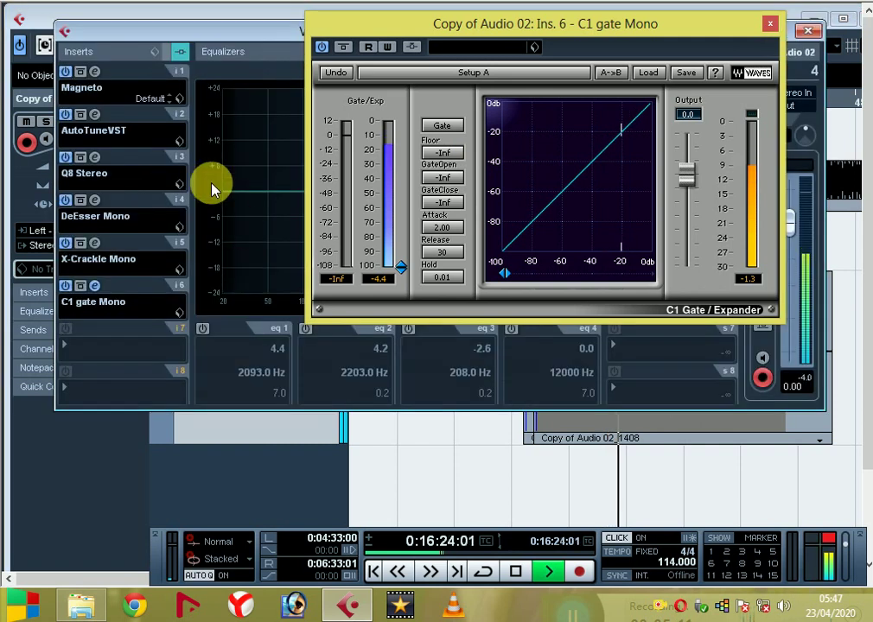
left_click(94, 73)
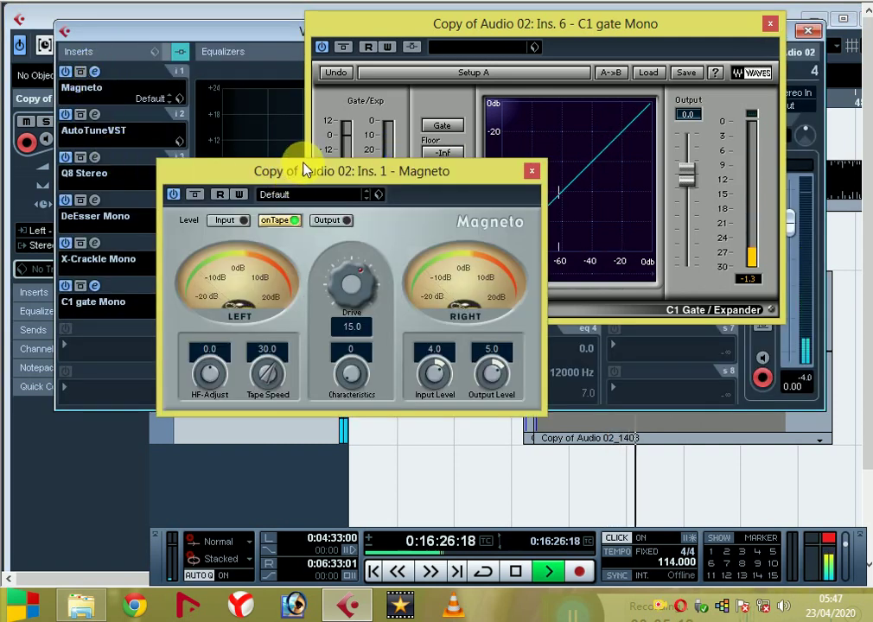
left_click(91, 113)
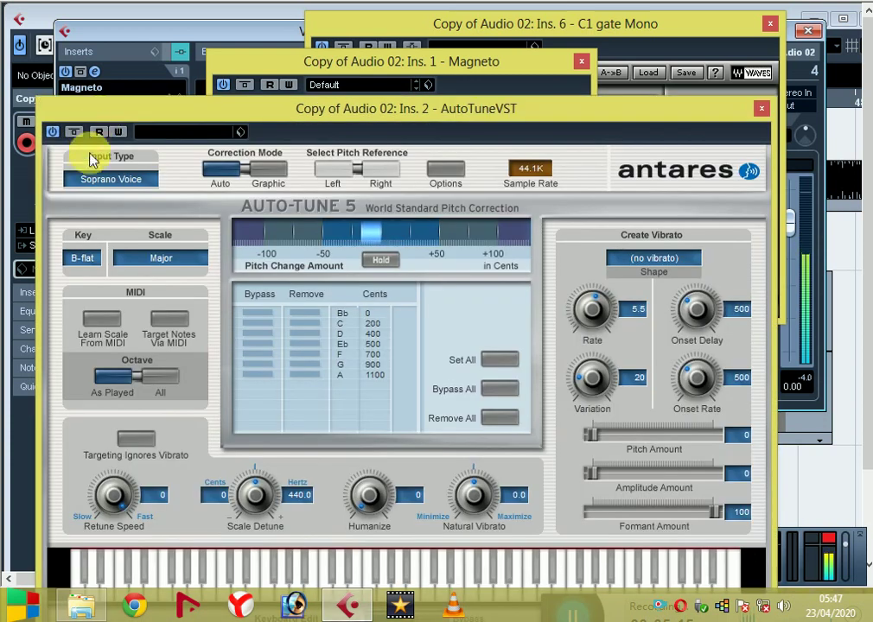
left_click_drag(197, 112, 225, 317)
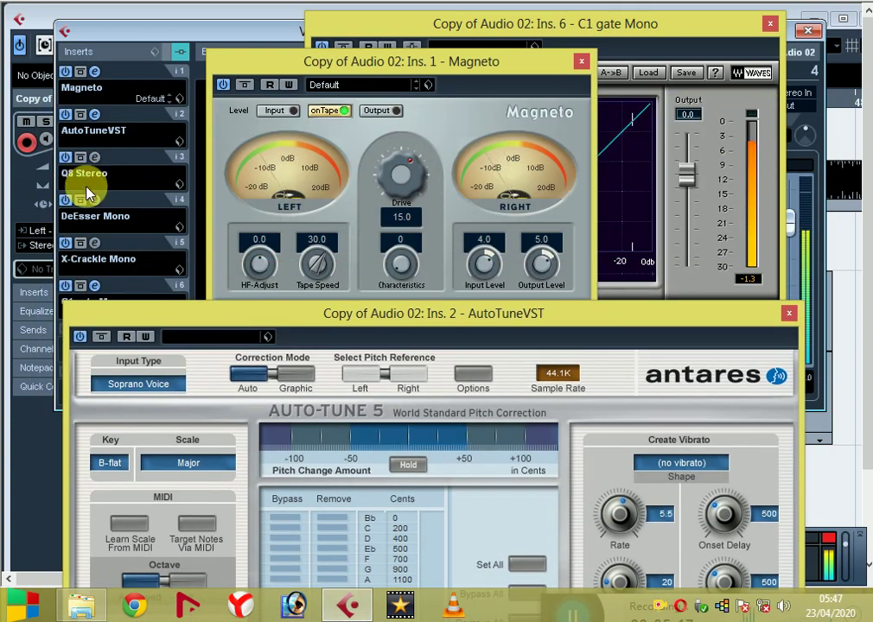
left_click(94, 201)
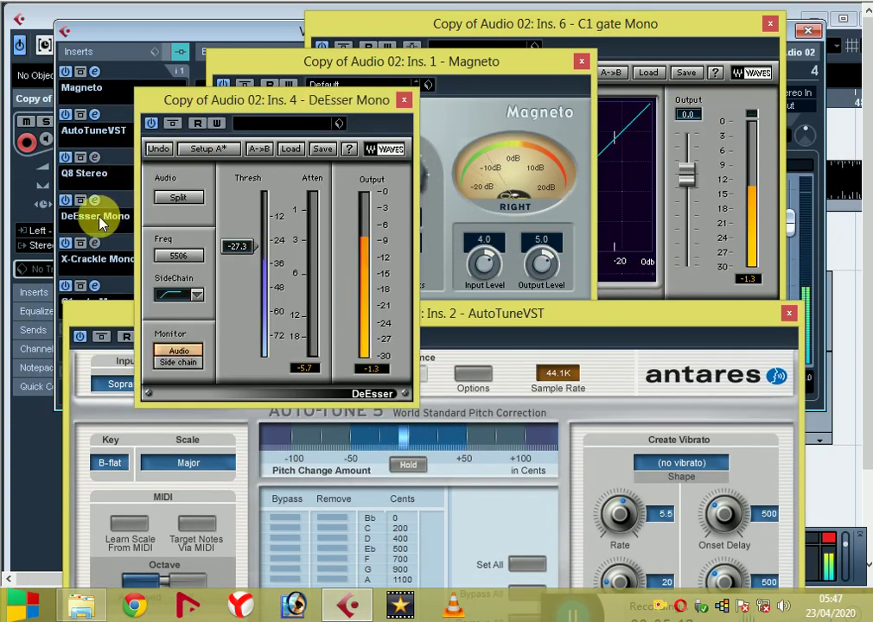
left_click(93, 282)
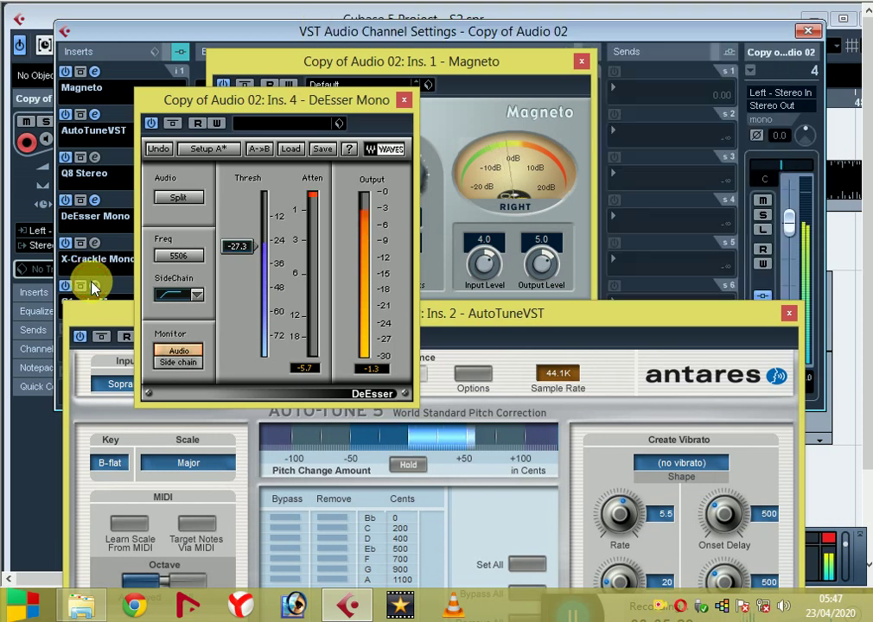
left_click(65, 243)
left_click(66, 244)
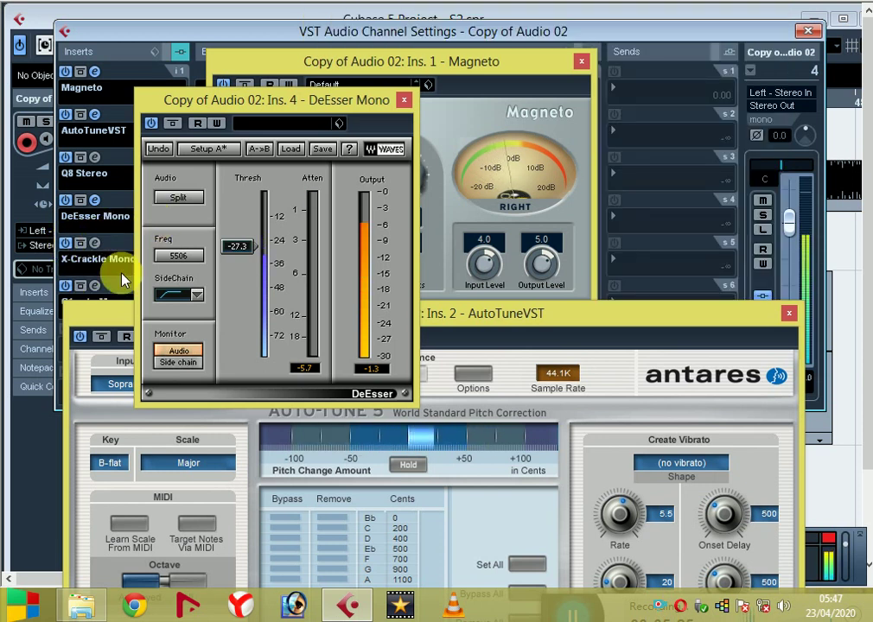
Move the Auto-Tune window clear of the inserts and raise the C1 gate's output to 7.0.
left_click_drag(93, 312, 69, 438)
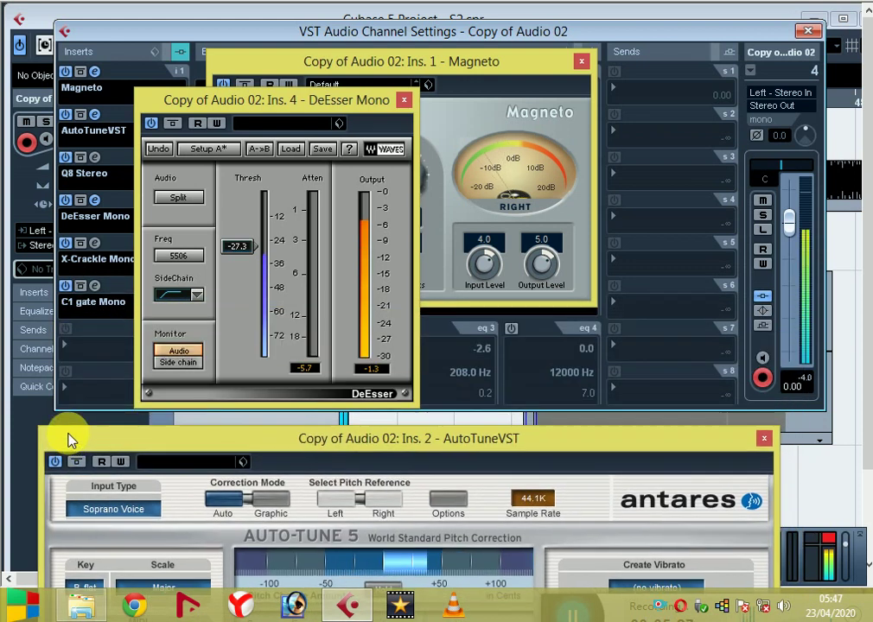
left_click(95, 285)
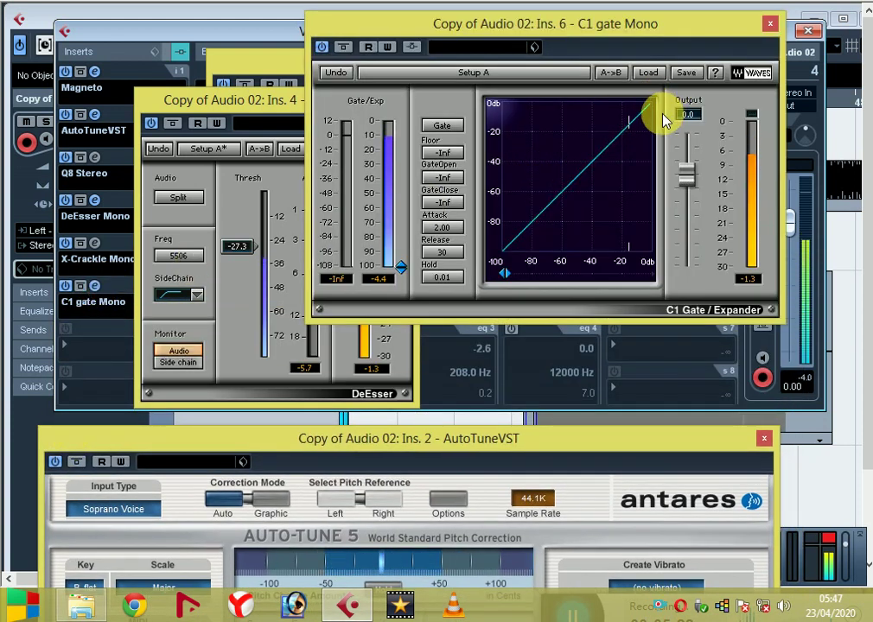
left_click_drag(685, 171, 686, 158)
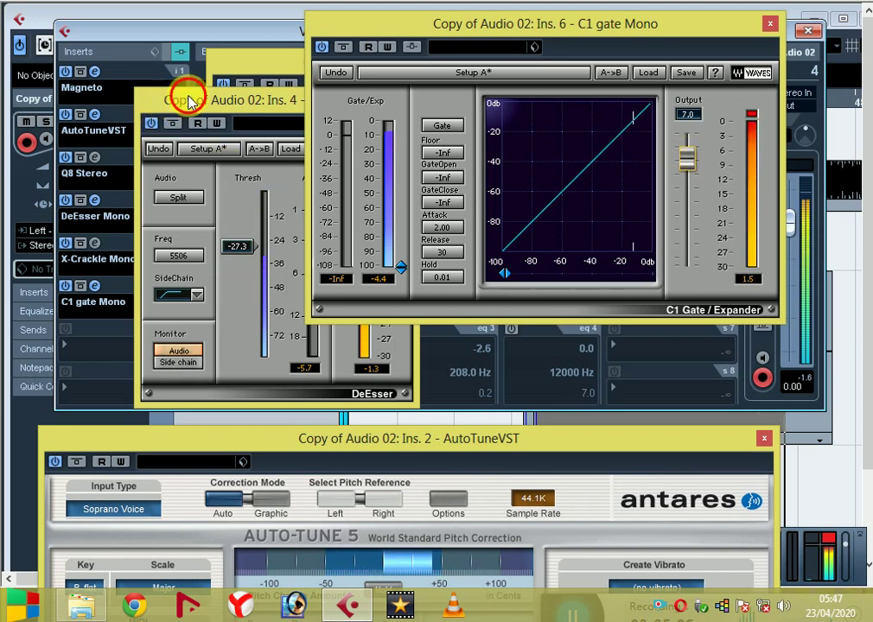
Close the DeEsser, Auto-Tune, C1 gate and Magneto windows along with the Copy of Audio 02 channel settings.
left_click_drag(185, 96, 103, 100)
left_click(319, 101)
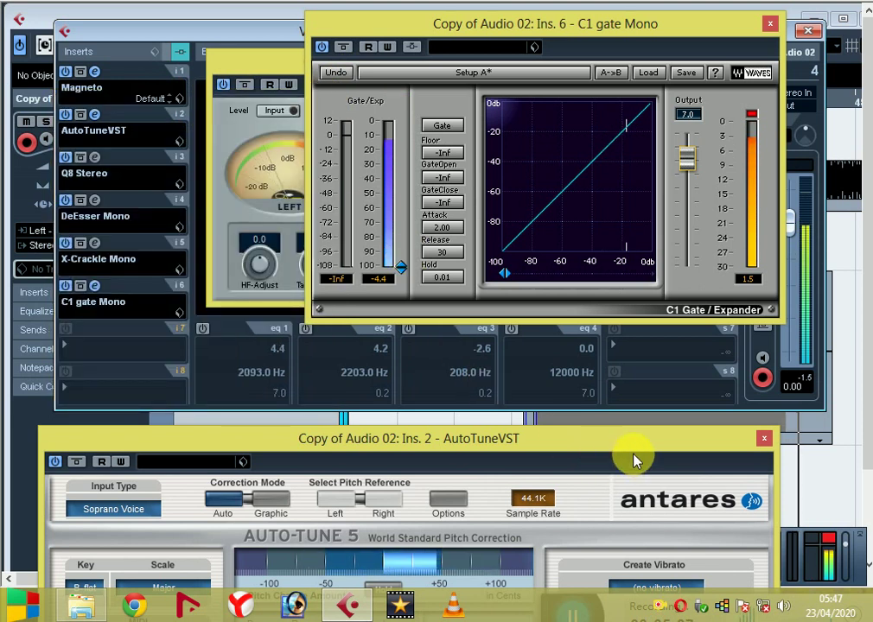
left_click(764, 441)
left_click(807, 31)
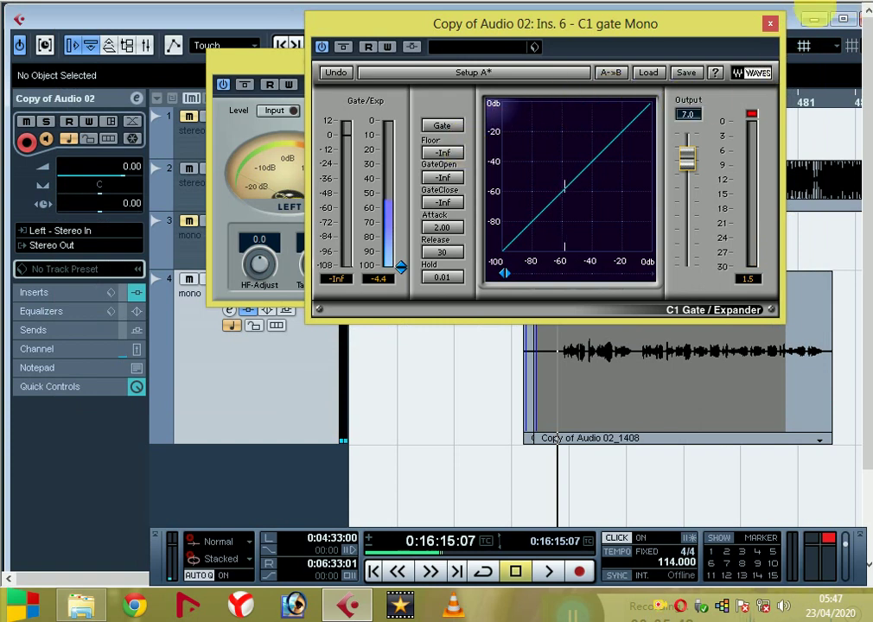
left_click(769, 24)
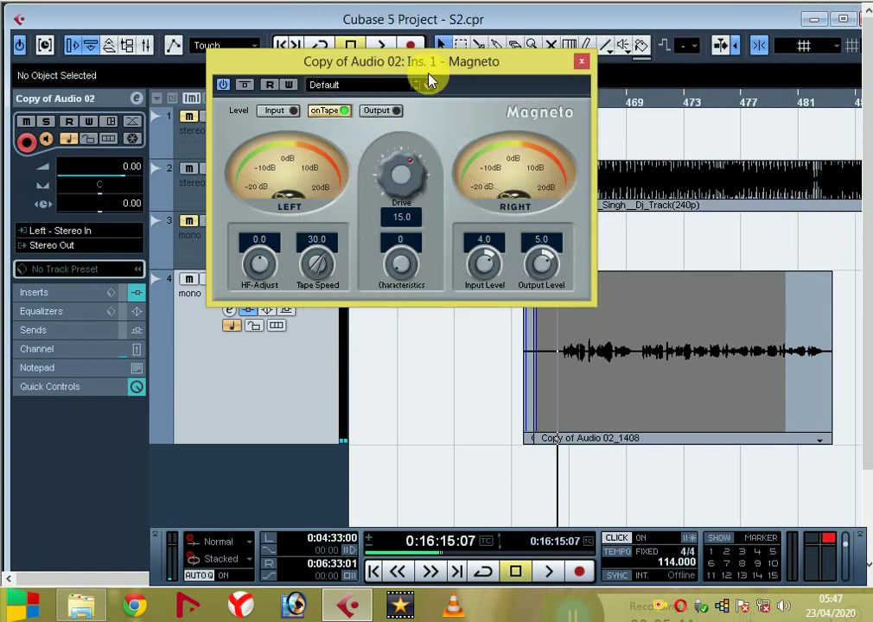
left_click(580, 62)
Review the Copy of Audio 02 insert chain and the C1 gate settings, and close their windows.
left_click(229, 311)
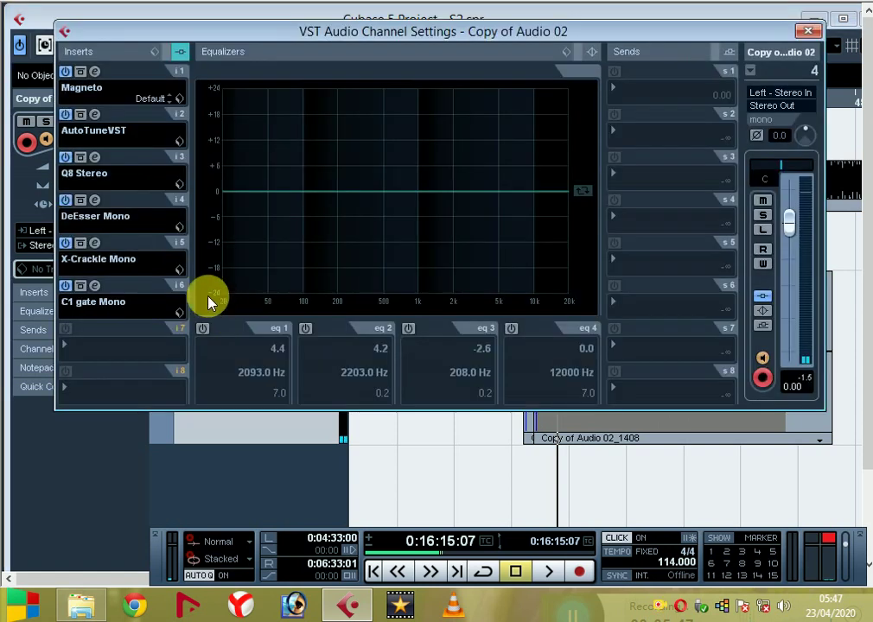
left_click(94, 287)
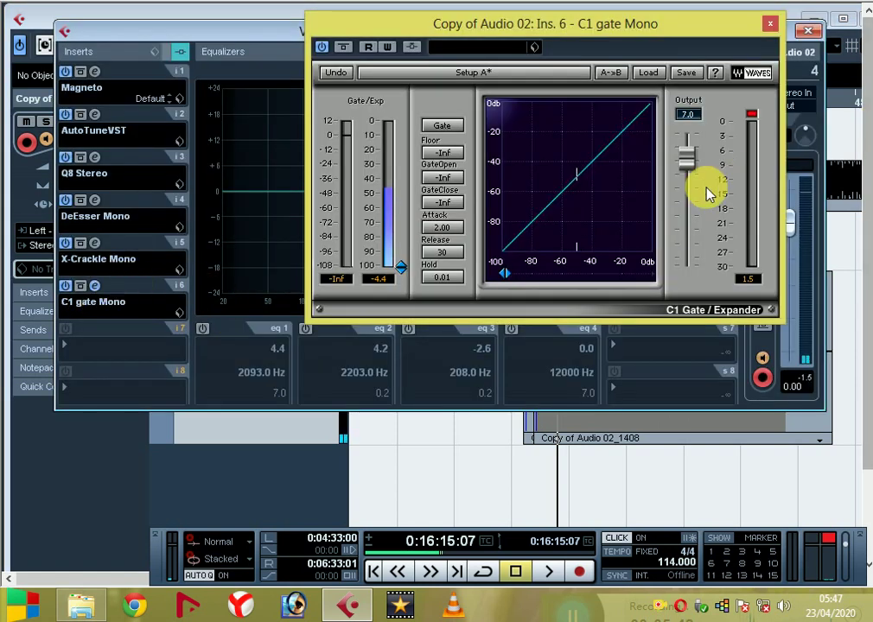
left_click(768, 26)
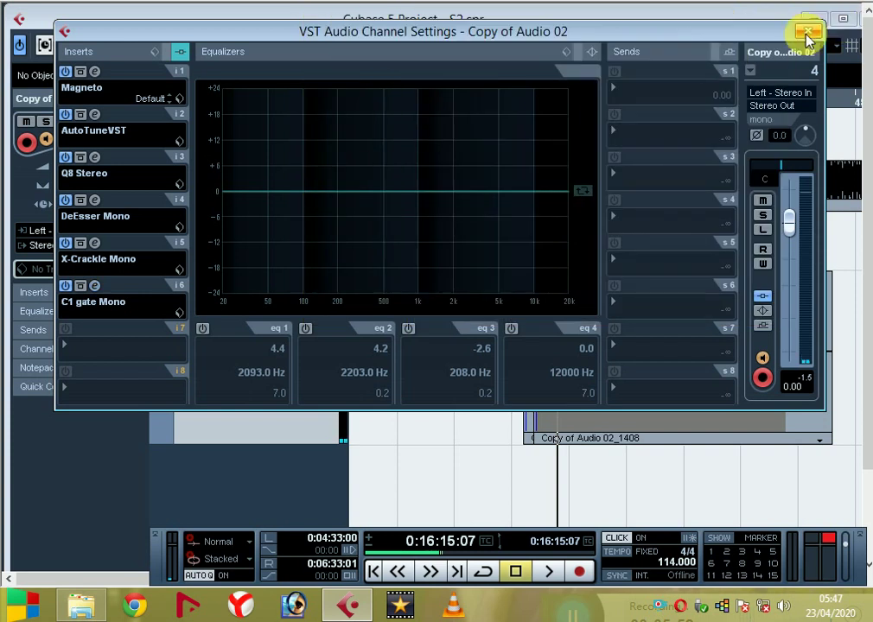
left_click(94, 287)
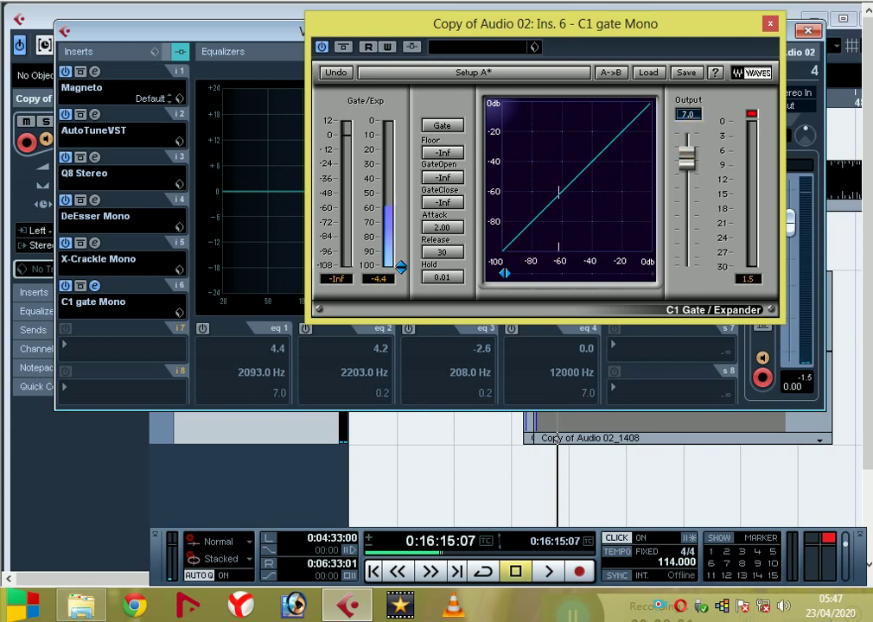
left_click(769, 30)
left_click(806, 30)
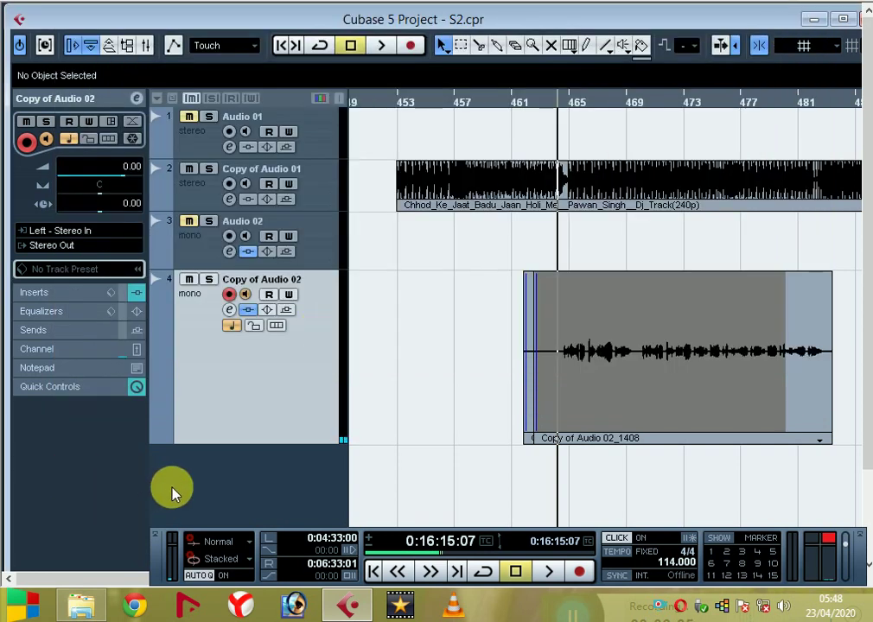
Add a stereo FX channel track with the PingPongDelay effect.
right_click(247, 480)
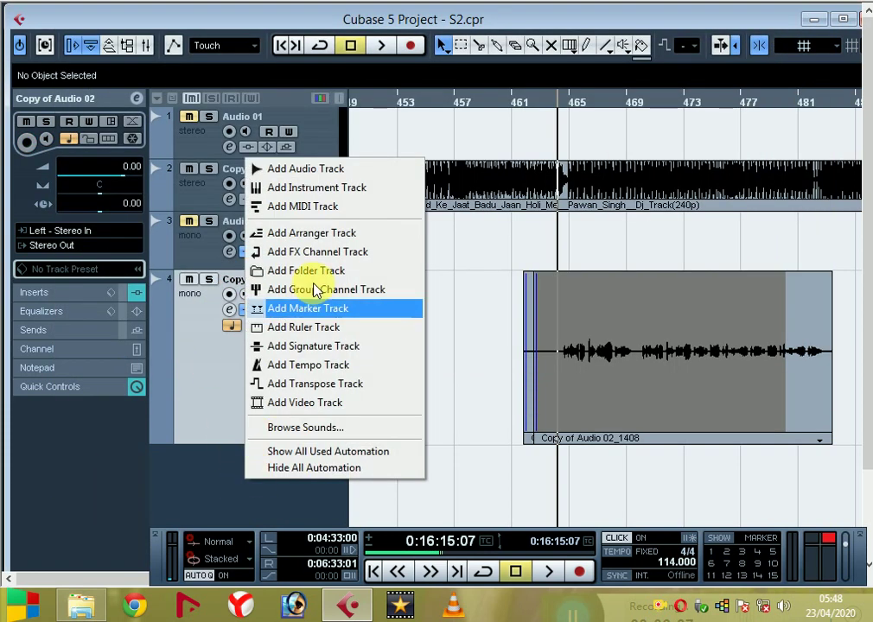
left_click(331, 251)
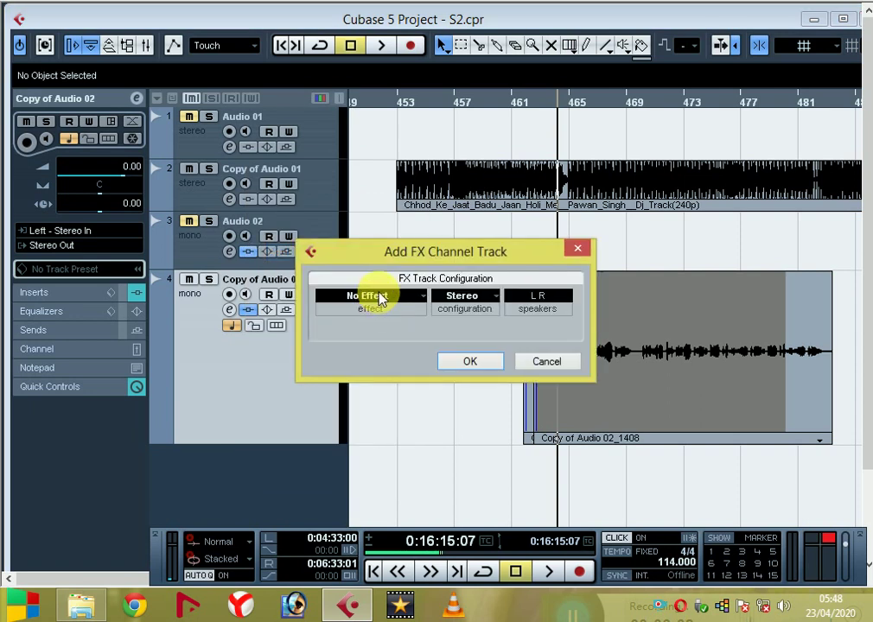
left_click(380, 299)
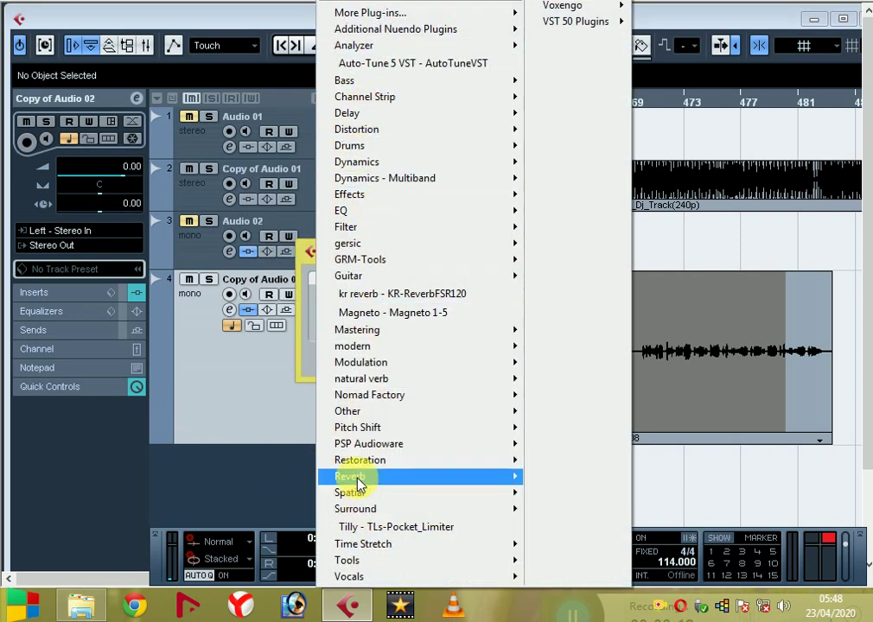
mouse_move(361, 117)
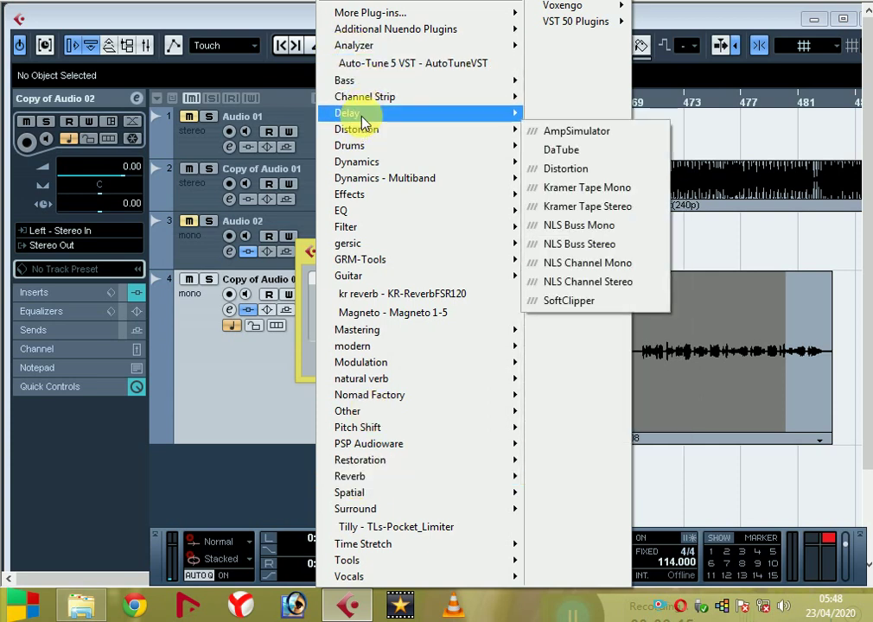
mouse_move(453, 119)
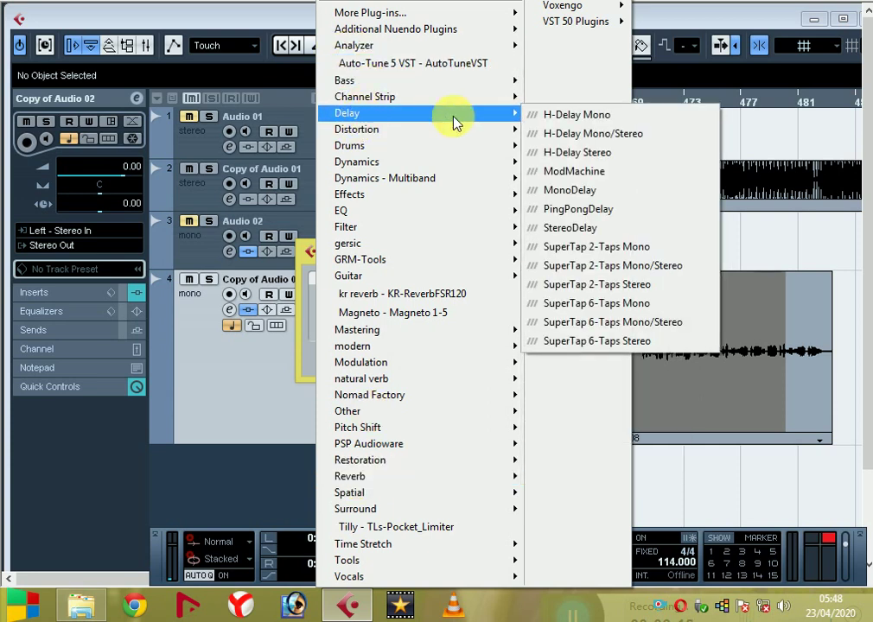
left_click(586, 211)
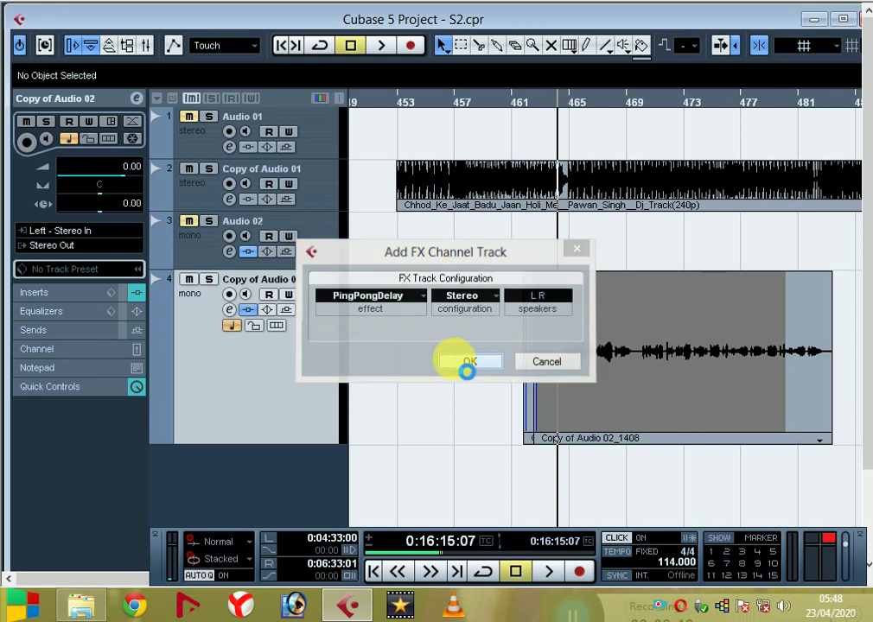
left_click(466, 364)
Set PingPongDelay's delay to 1/32, enter new feedback and mix amounts, and close the plug-in window.
left_click(260, 251)
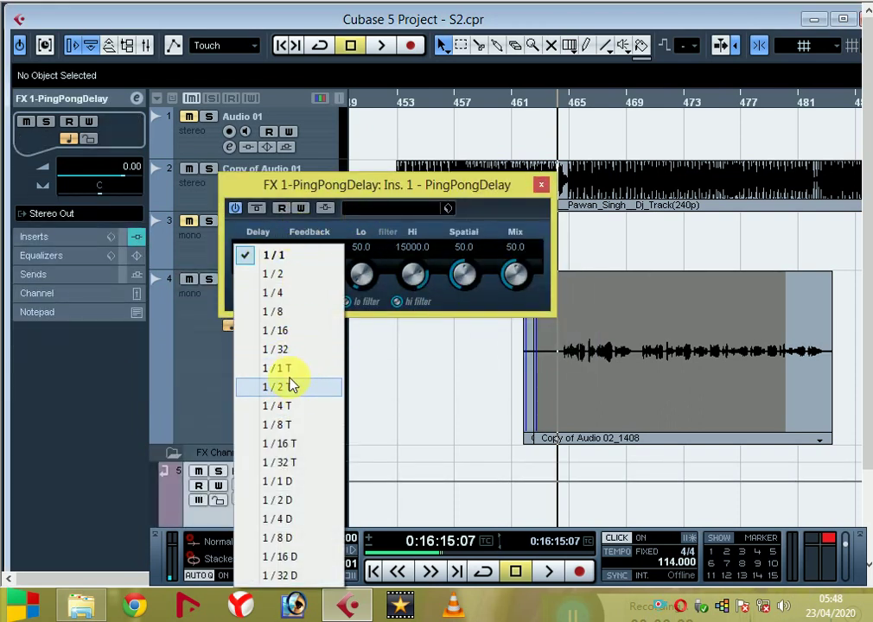
left_click(286, 350)
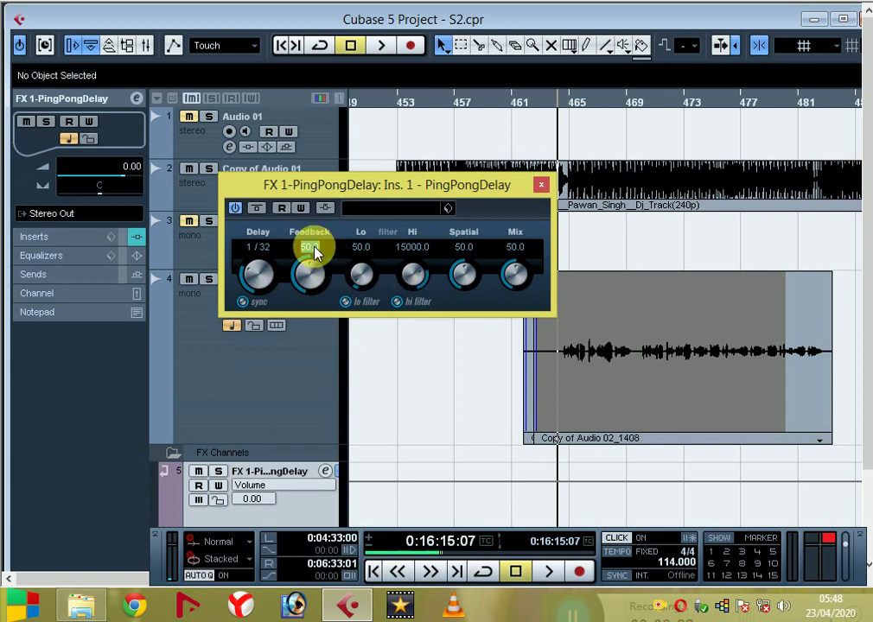
type("35")
type("4")
type("0")
left_click(515, 247)
type("4335")
left_click(541, 185)
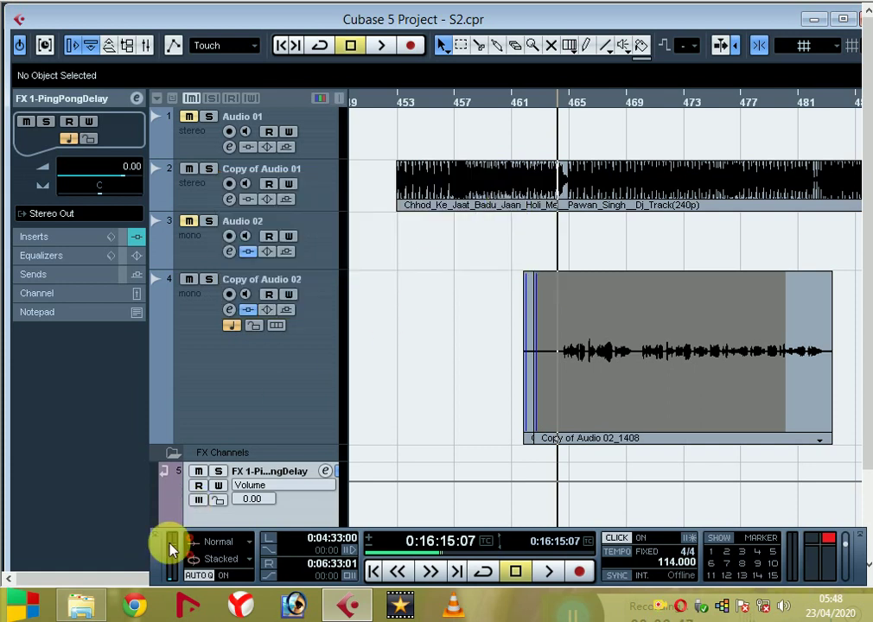
Lower the transport panel, then add a stereo FX channel track with TrueVerb Mono/Stereo and close its plug-in window.
left_click_drag(161, 557, 167, 604)
right_click(223, 555)
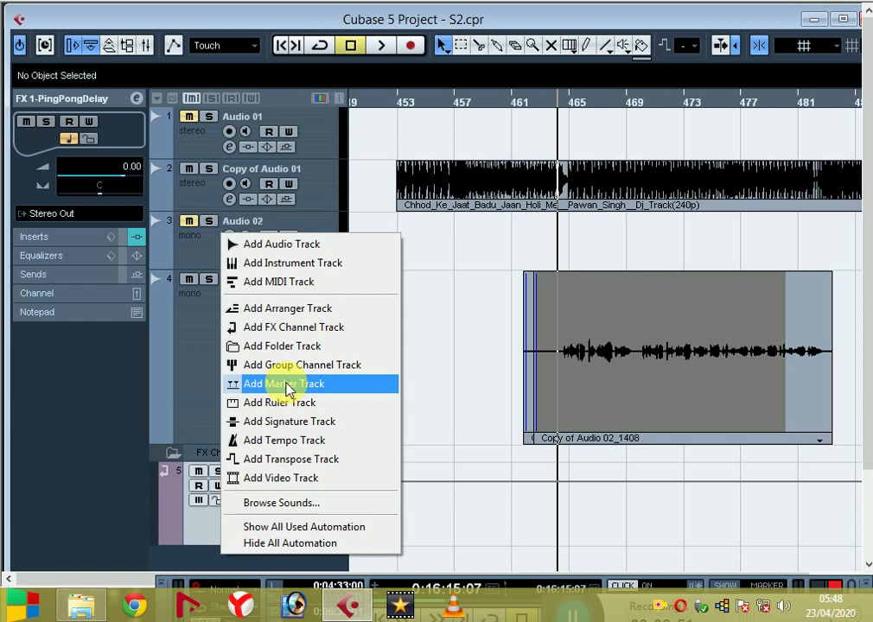
left_click(296, 327)
left_click(362, 298)
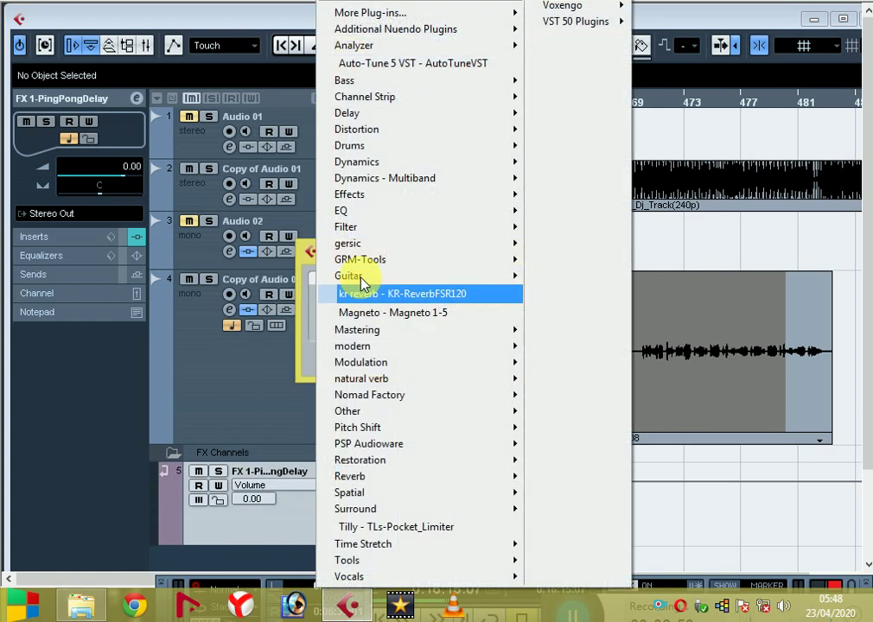
mouse_move(376, 477)
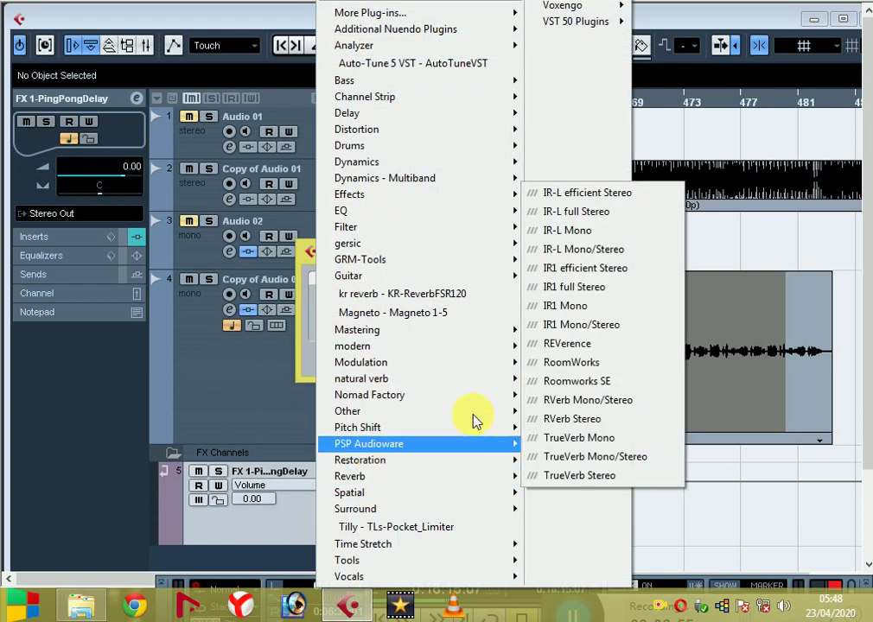
left_click(583, 458)
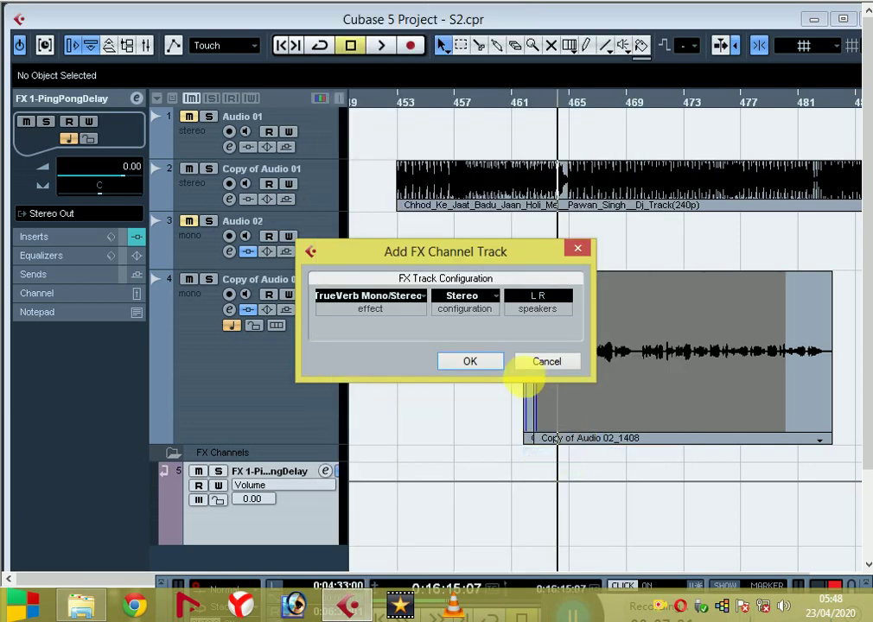
left_click(471, 369)
left_click_drag(467, 358, 451, 58)
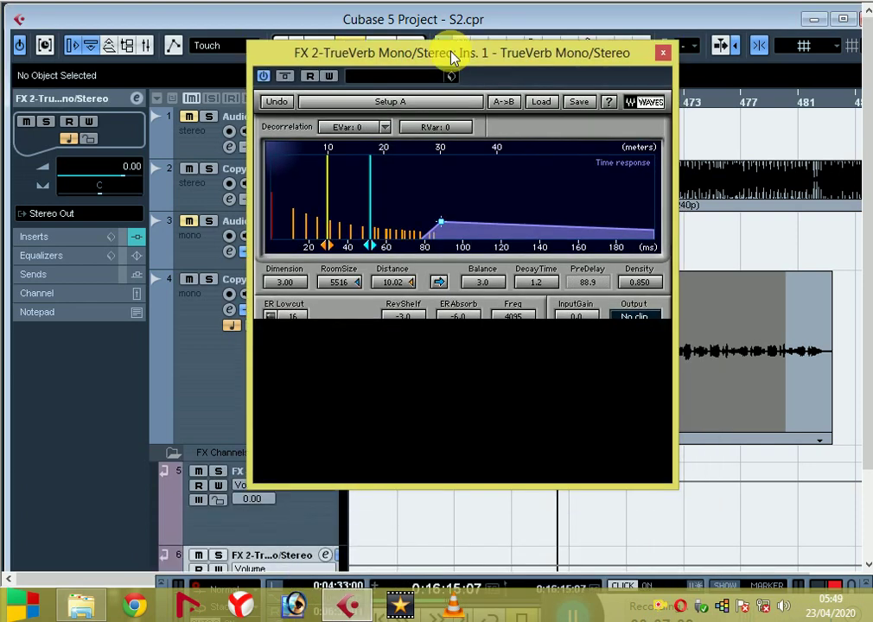
left_click(665, 54)
In the Copy of Audio 02 channel settings, route the first send to FX 1-PingPongDelay and activate it.
left_click(220, 396)
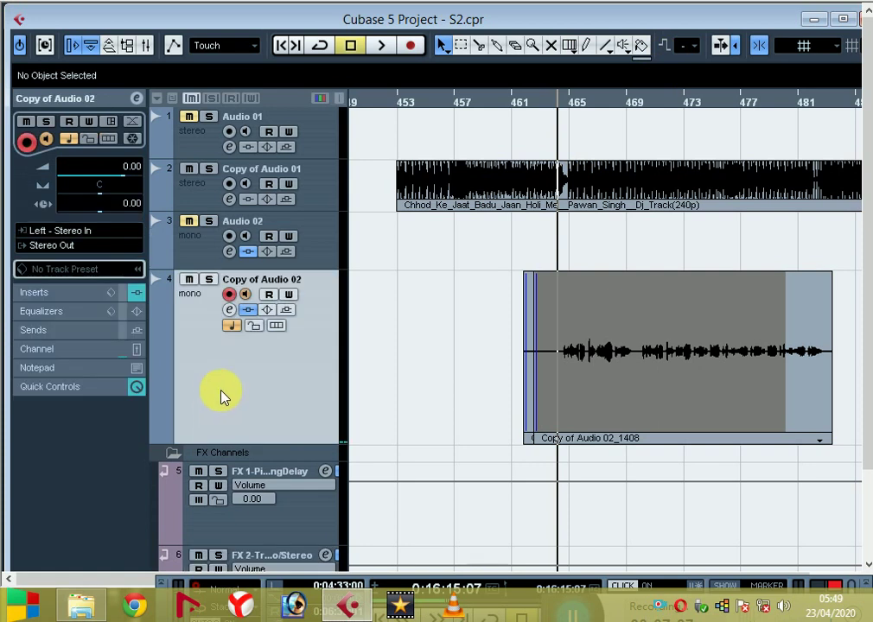
left_click(229, 309)
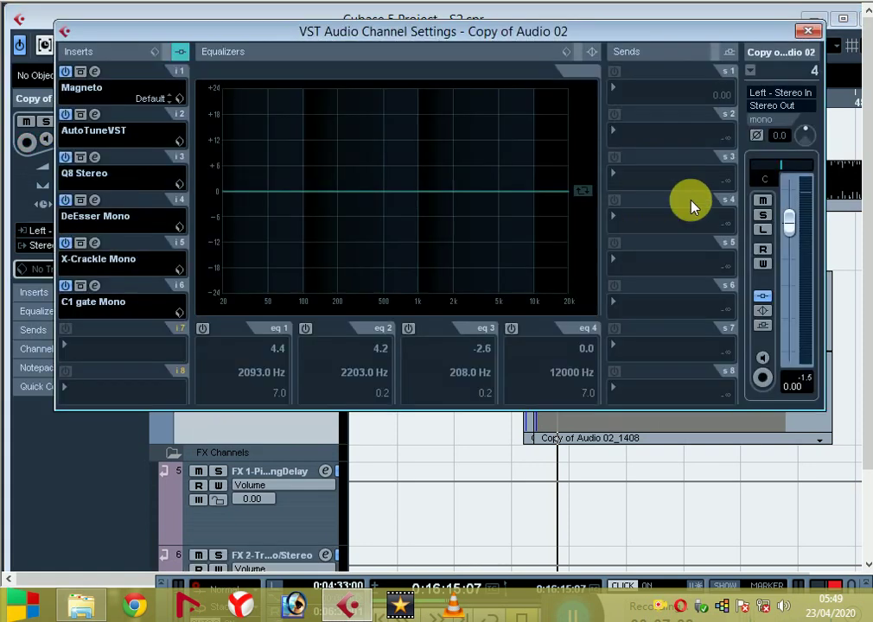
left_click(662, 103)
left_click(660, 128)
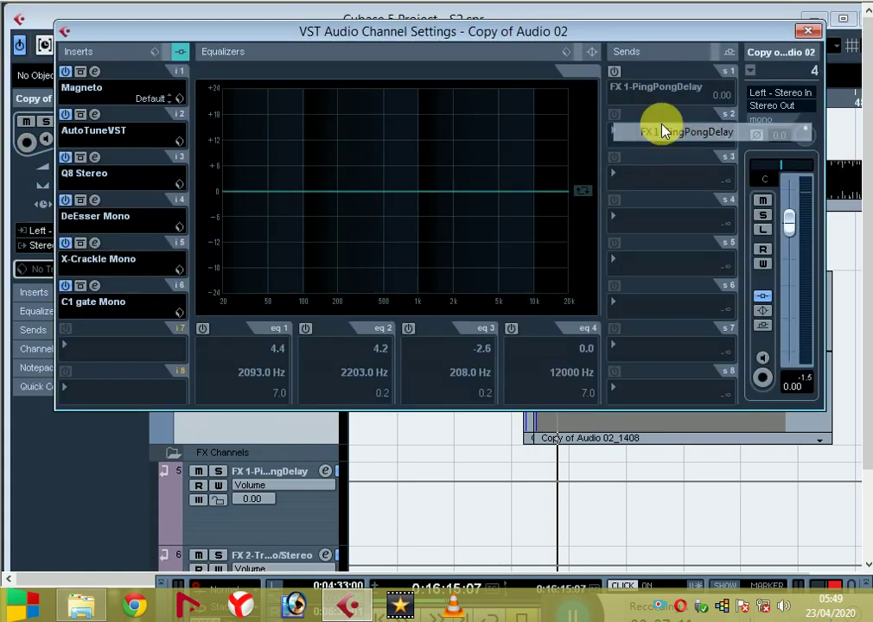
left_click(613, 72)
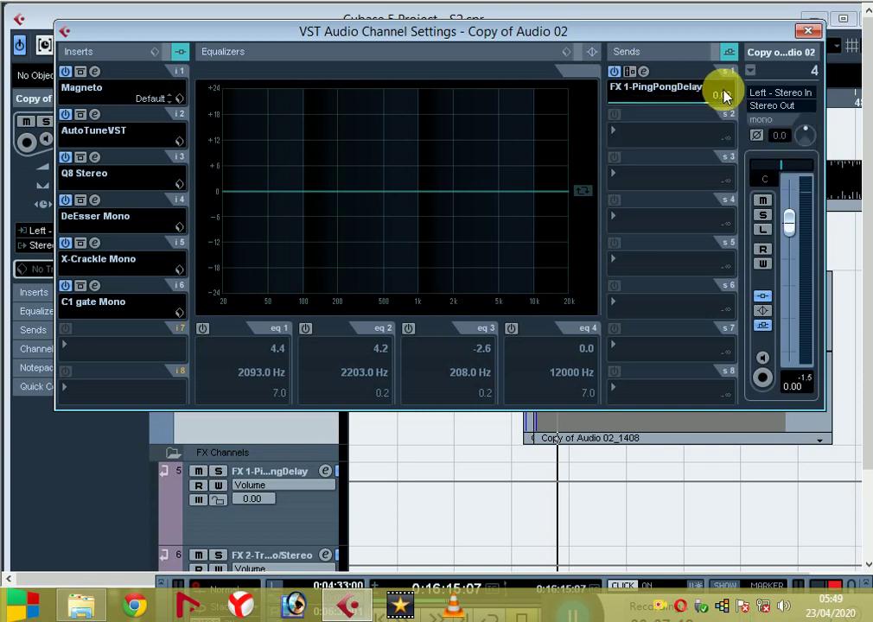
Set the PingPongDelay send level to -6.32.
left_click(724, 97)
left_click(724, 99)
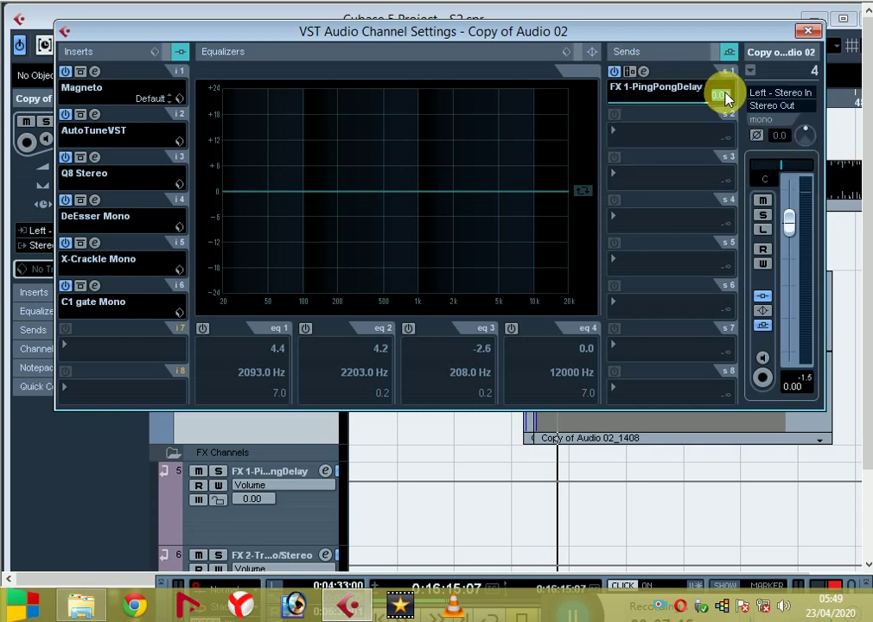
type("-")
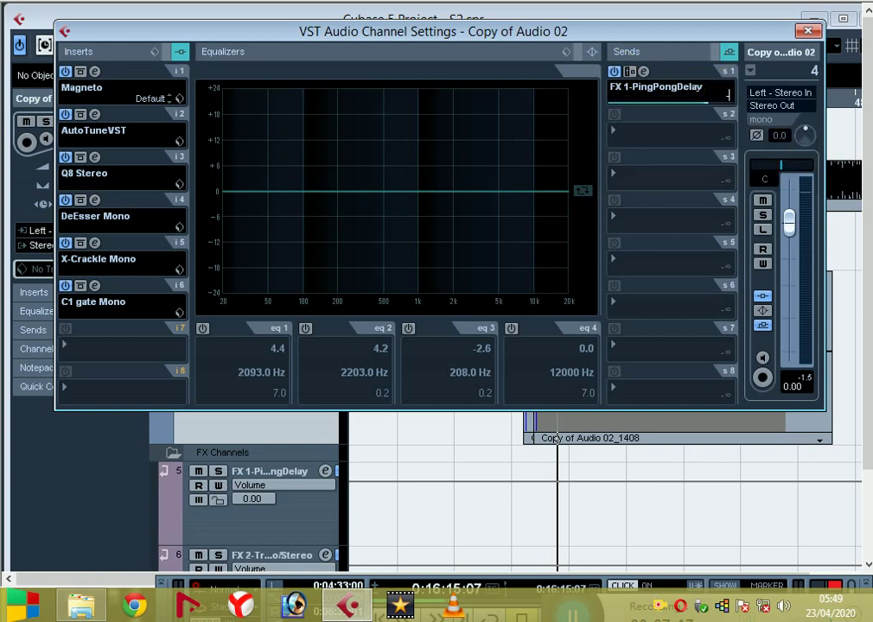
type("6.")
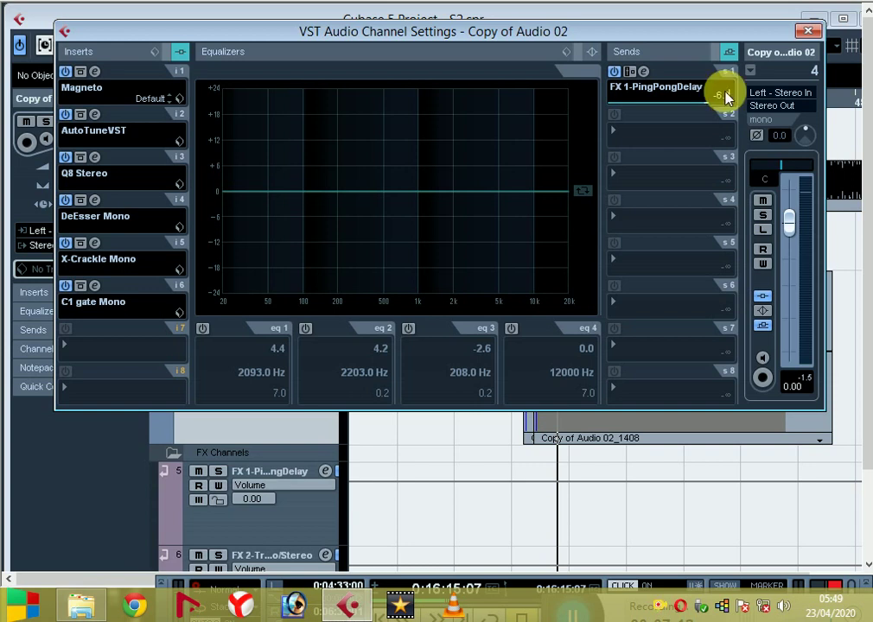
type("32")
key("Return")
Route the second send to FX 2-TrueVerb Mono/Stereo, activate it at a level of about -21, and close the channel settings.
left_click(672, 137)
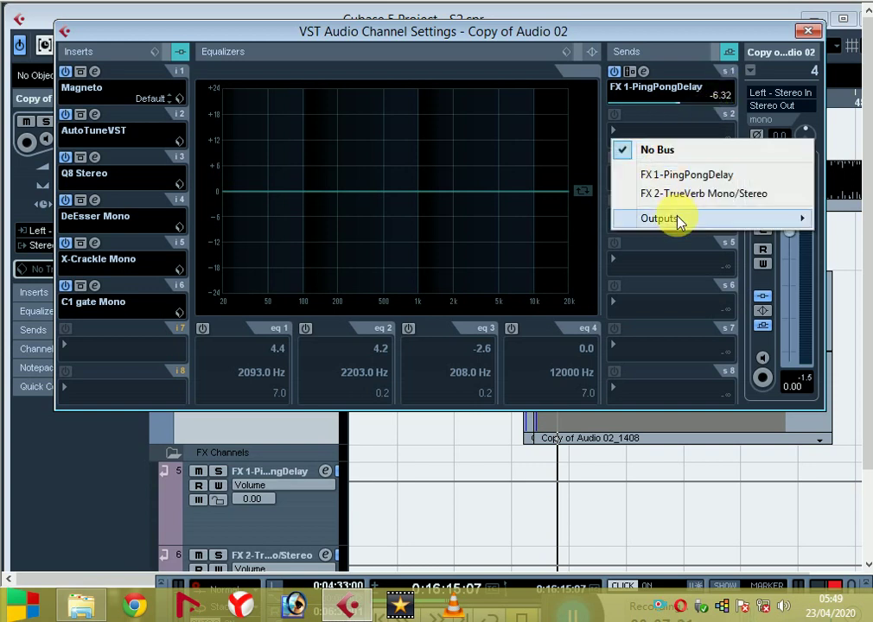
left_click(682, 193)
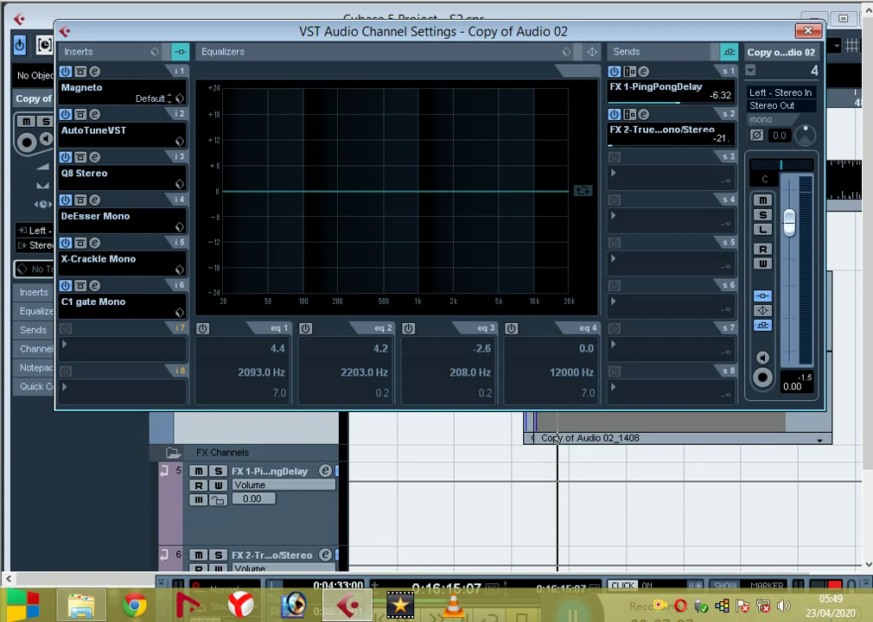
left_click(807, 32)
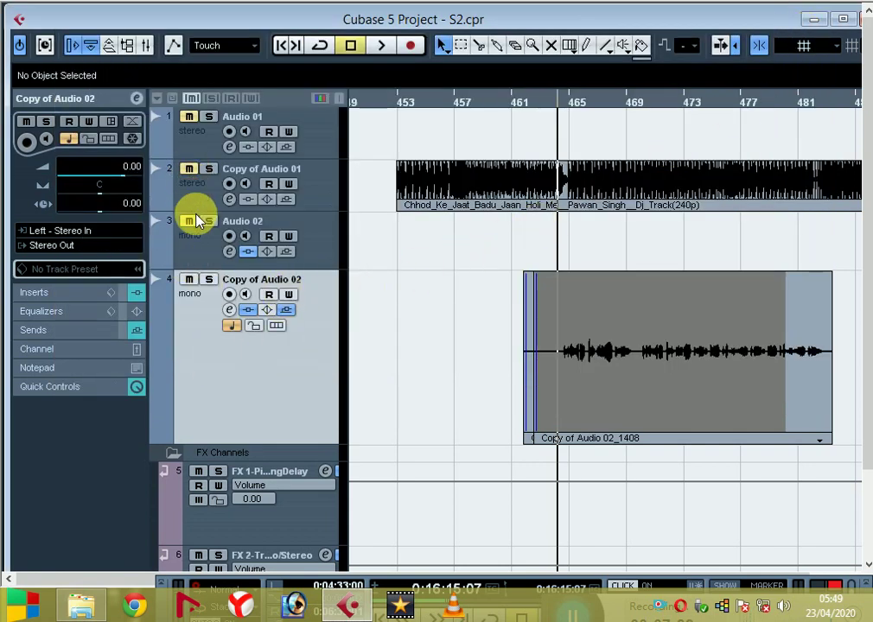
Play back the vocal with the delay and reverb sends, maximize the project window, and stop playback.
key("space")
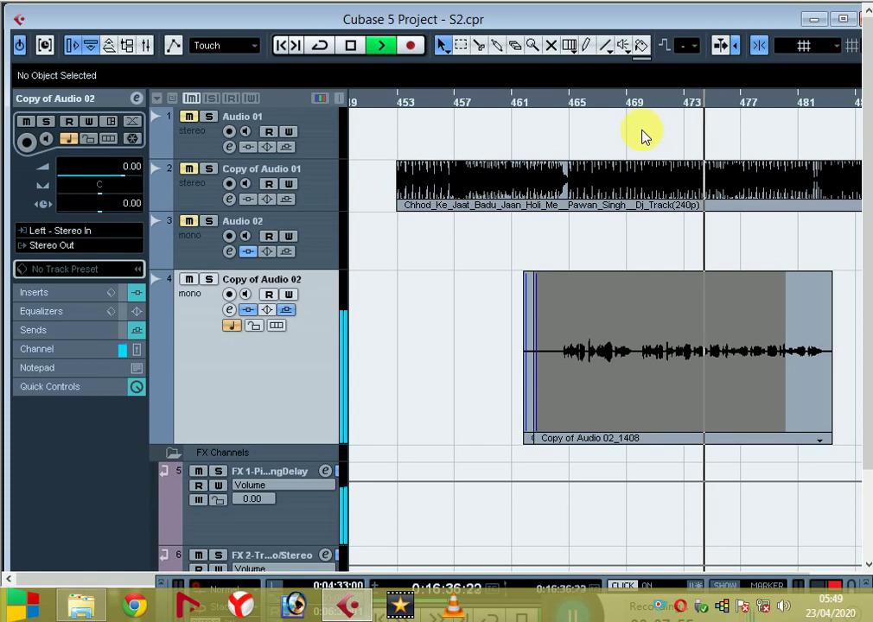
double_click(615, 23)
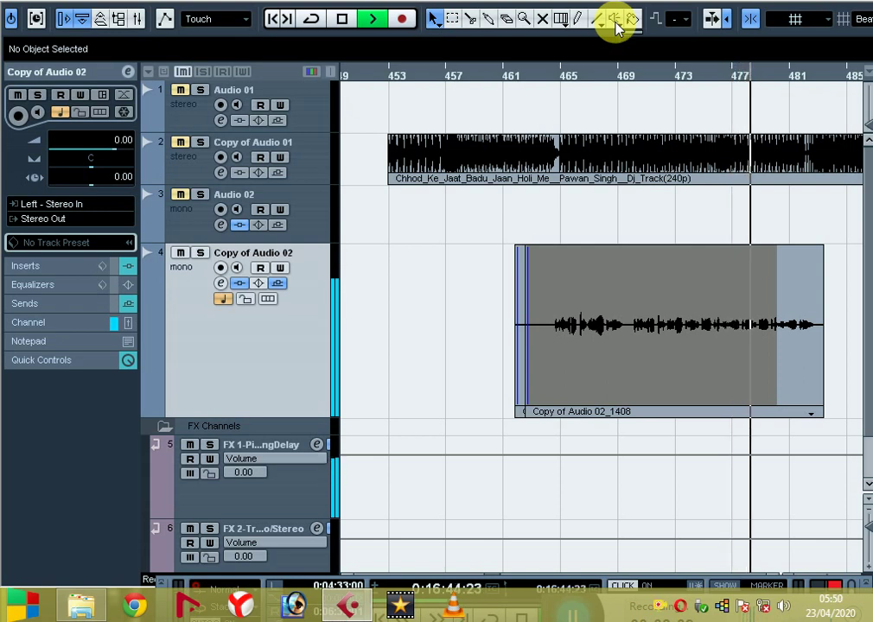
key("space")
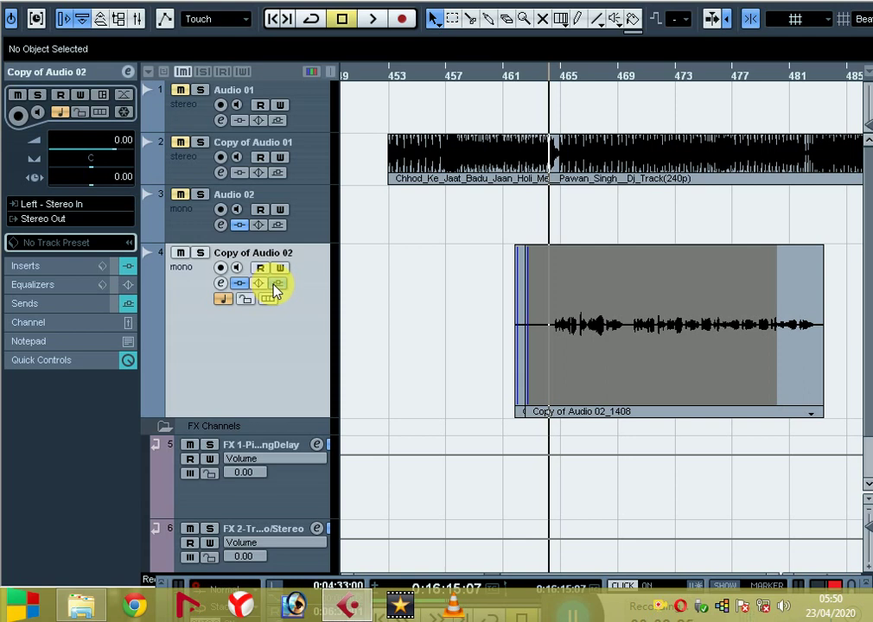
Set the track delay of Copy of Audio 02 to 80.
left_click(127, 178)
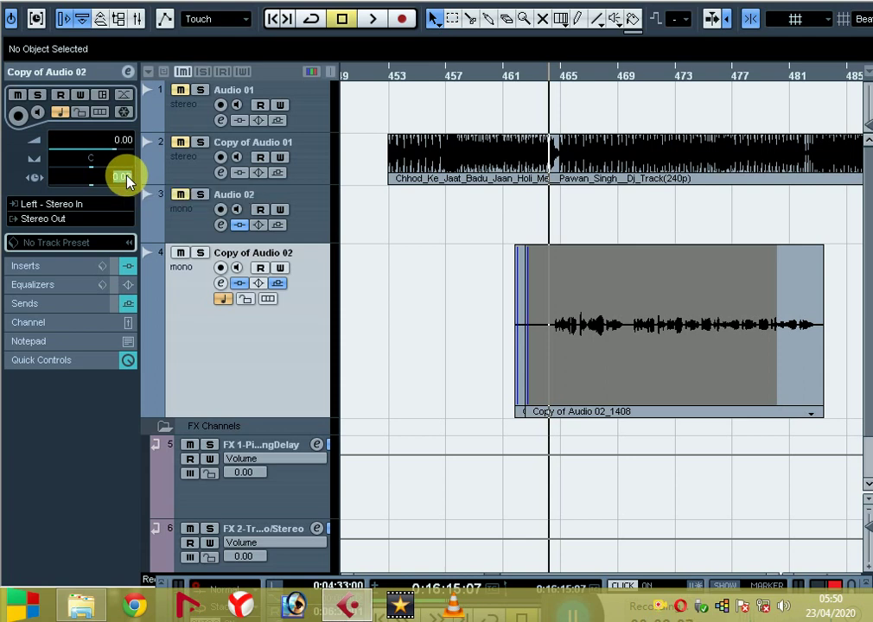
type("80")
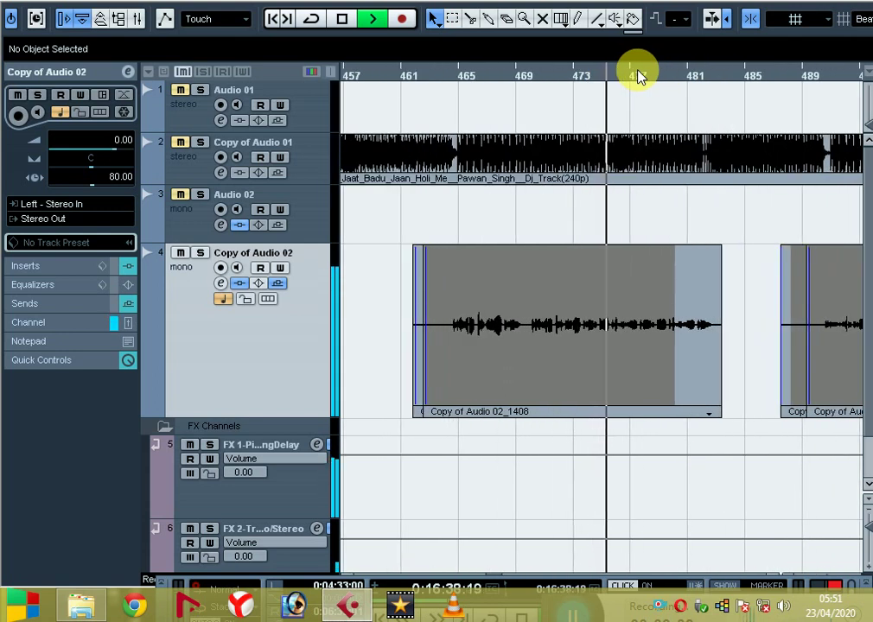
Listen to Copy of Audio 02 with its track delay, checking the vocal waveform up close and in overview, and stop playback.
key("g")
key("g")
key("g")
key("g")
key("h")
key("h")
key("h")
key("h")
key("h")
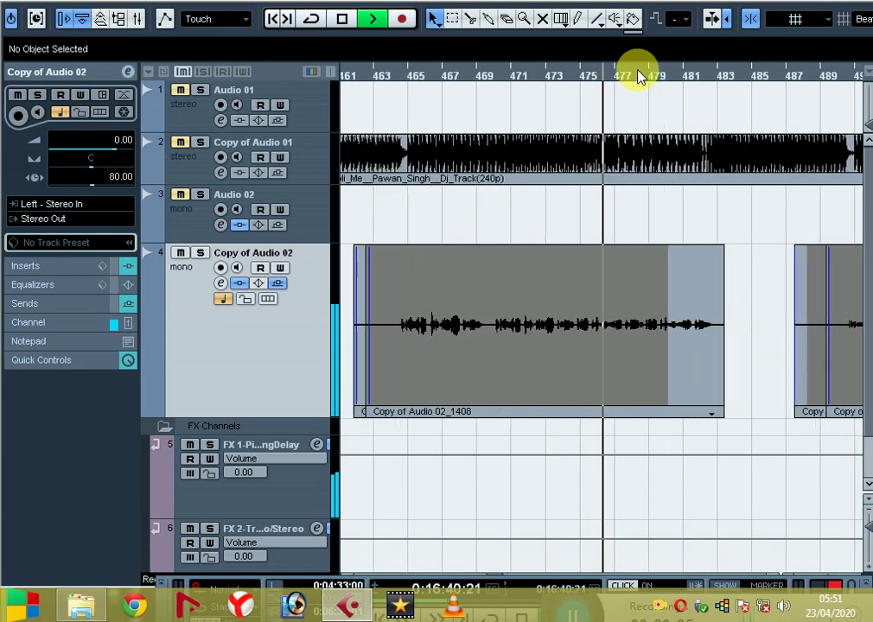
key("g")
key("g")
key("h")
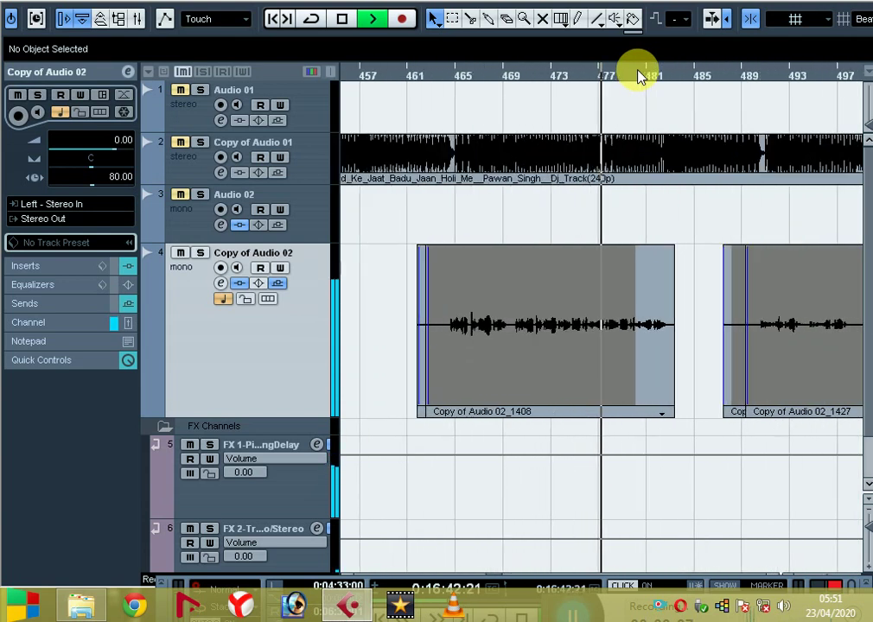
key("h")
key("h")
key("g")
key("g")
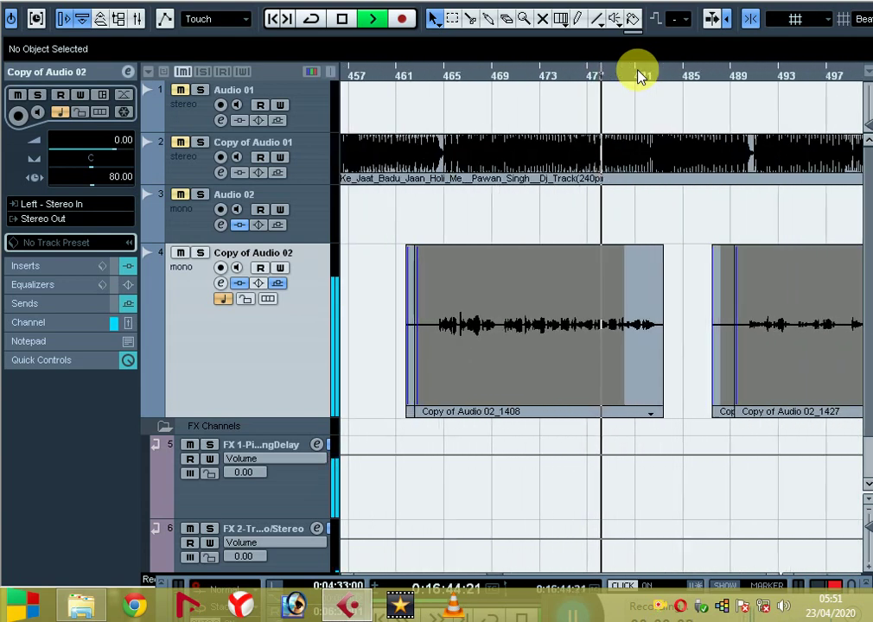
key("h")
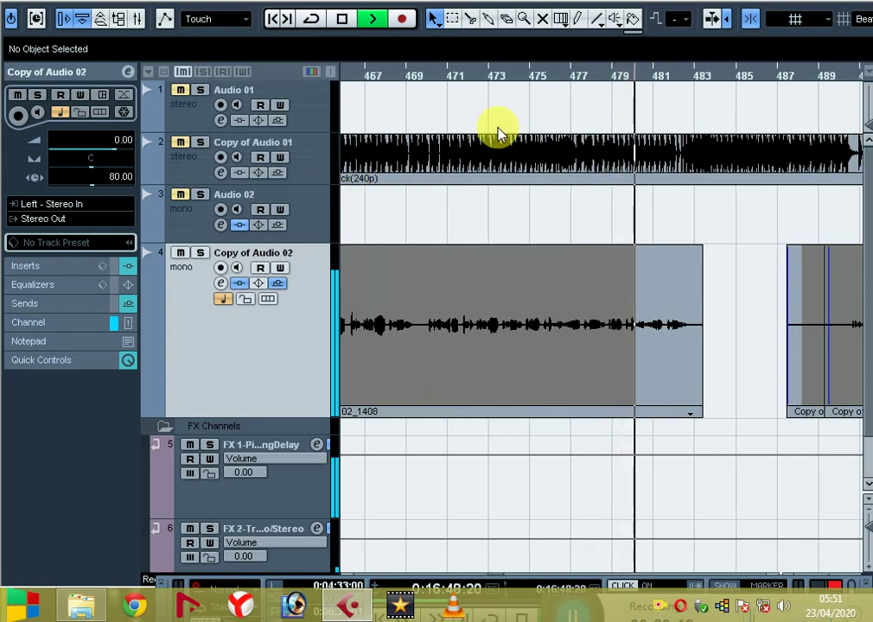
key("space")
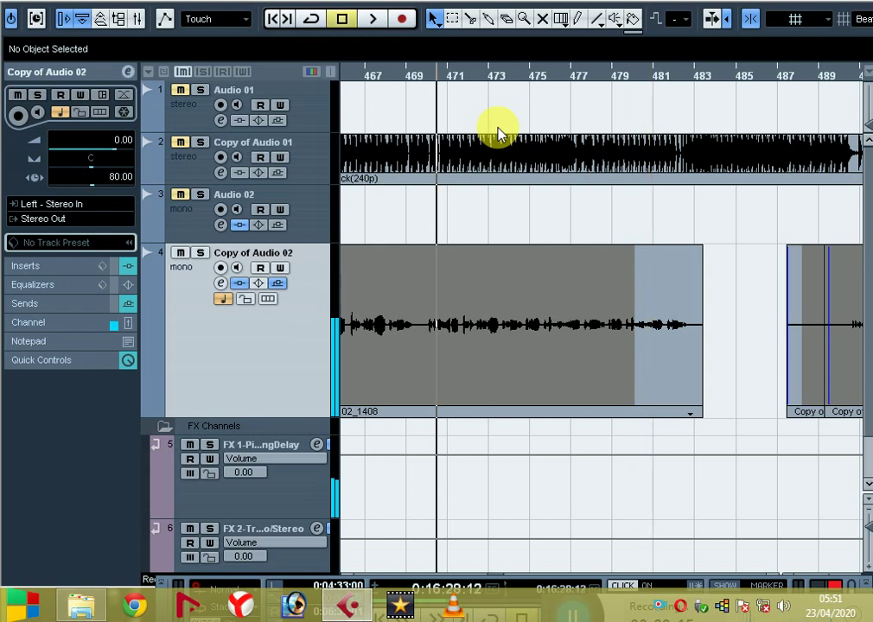
key("g")
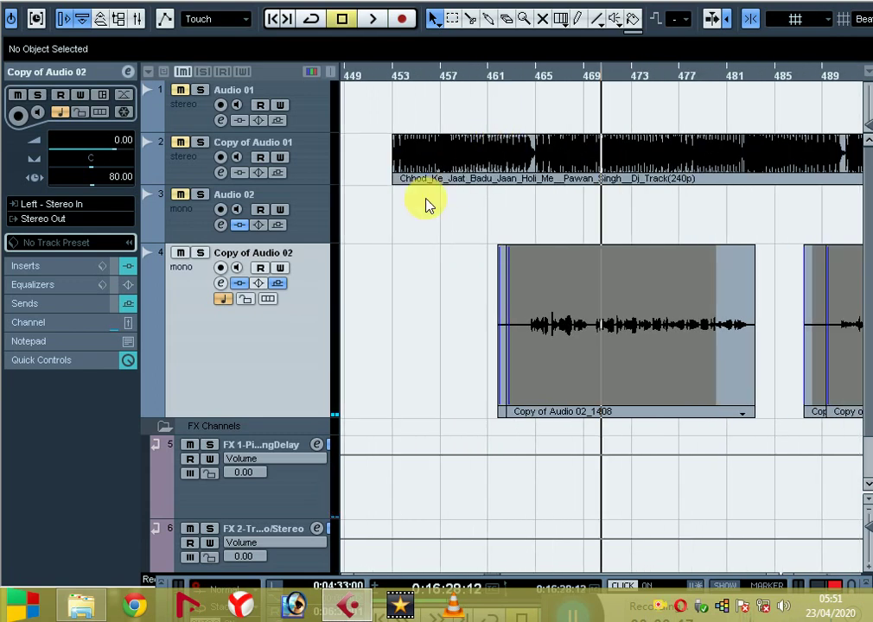
Unmute the Copy of Audio 01 music track and play it together with Copy of Audio 02 from the vocal's start near bar 464.
key("h")
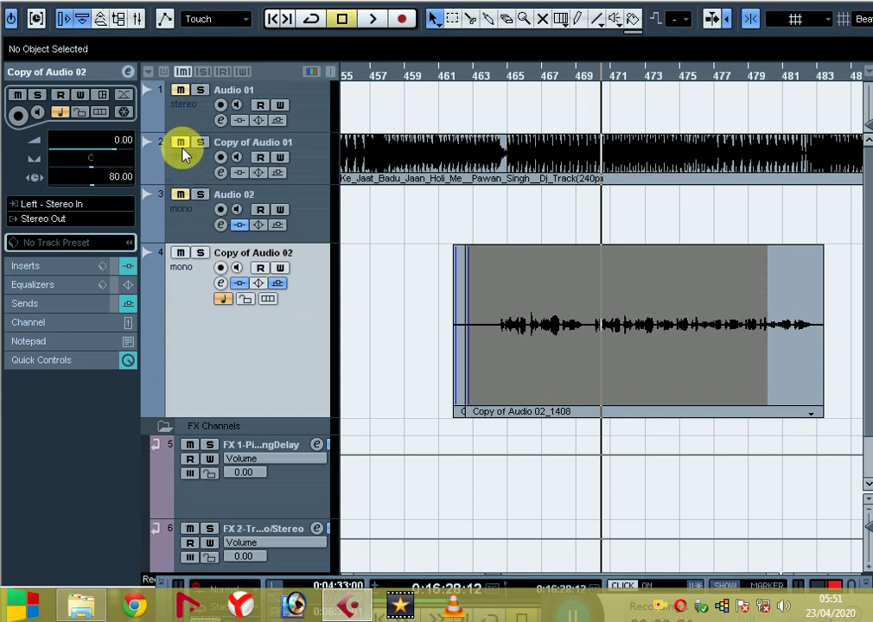
left_click(500, 77)
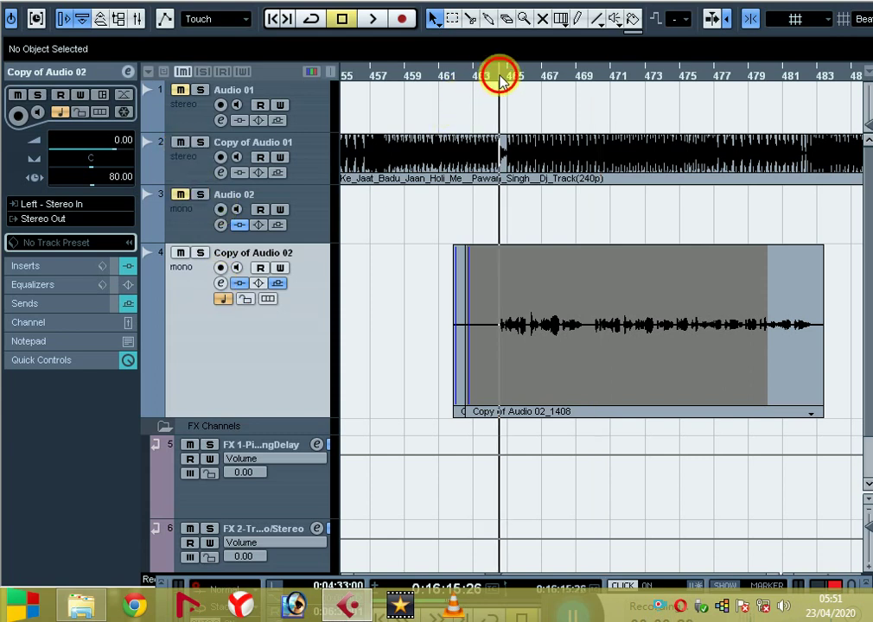
left_click(189, 176)
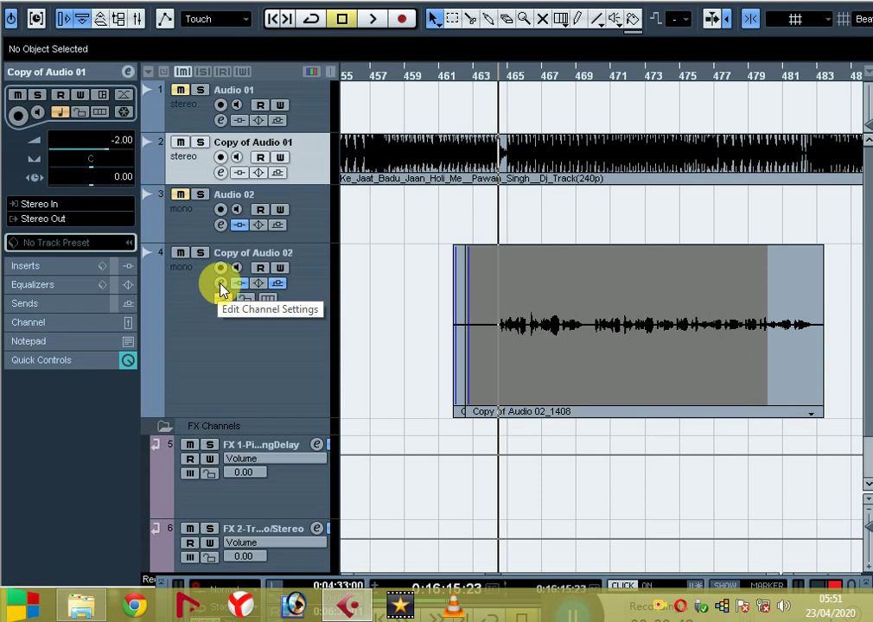
left_click(185, 302)
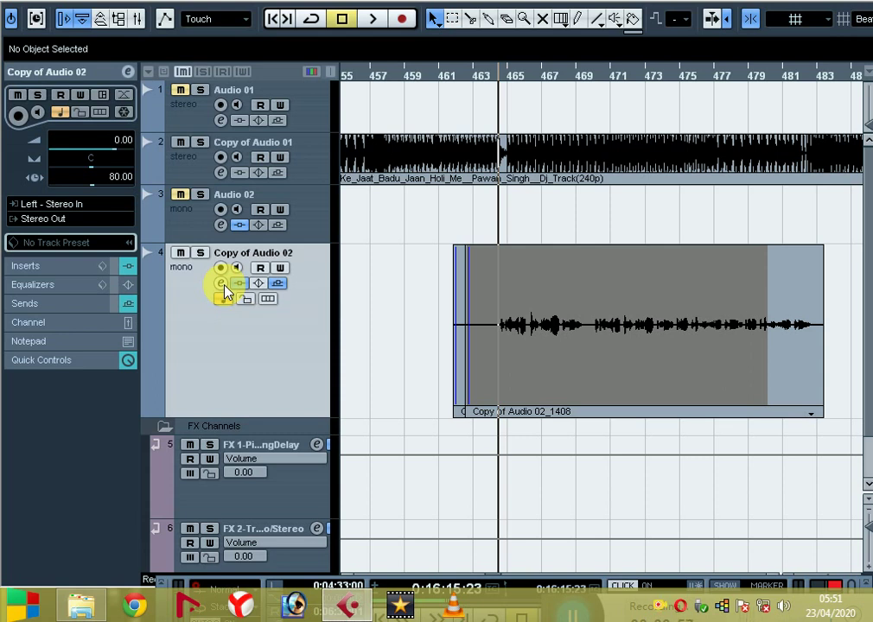
key("space")
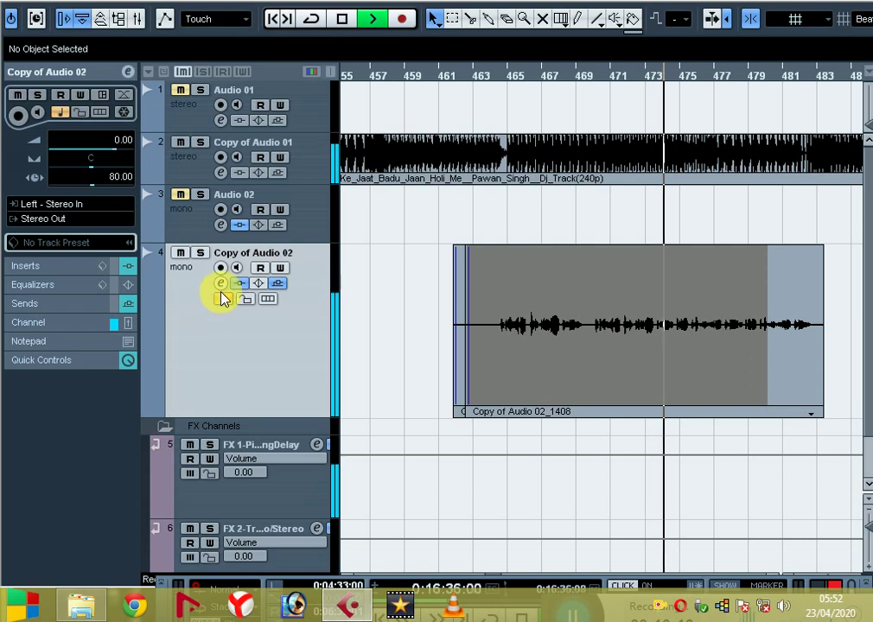
Open the channel settings of Copy of Audio 02 and review the six insert effects, from Magneto to C1 gate Mono, during playback.
left_click(222, 285)
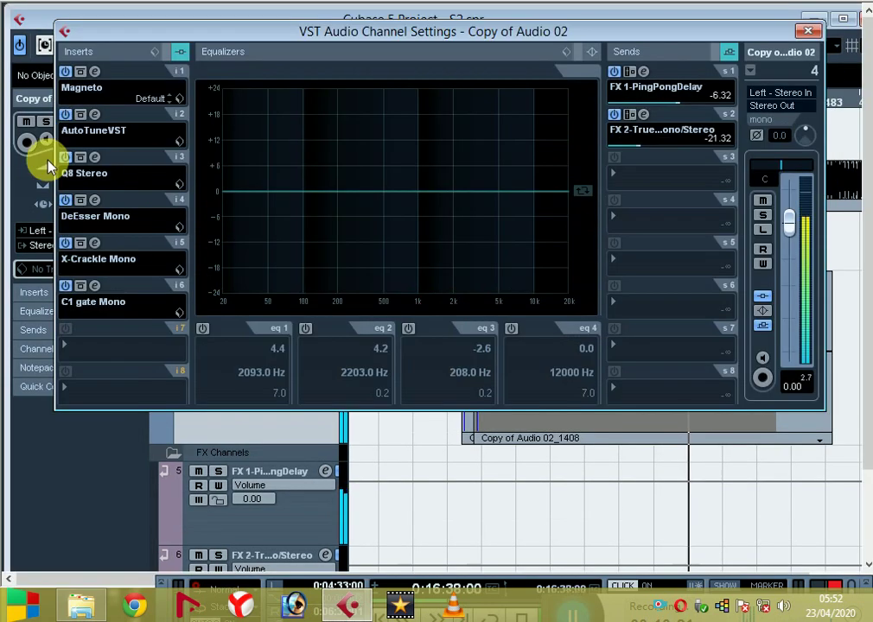
left_click(94, 71)
left_click(94, 114)
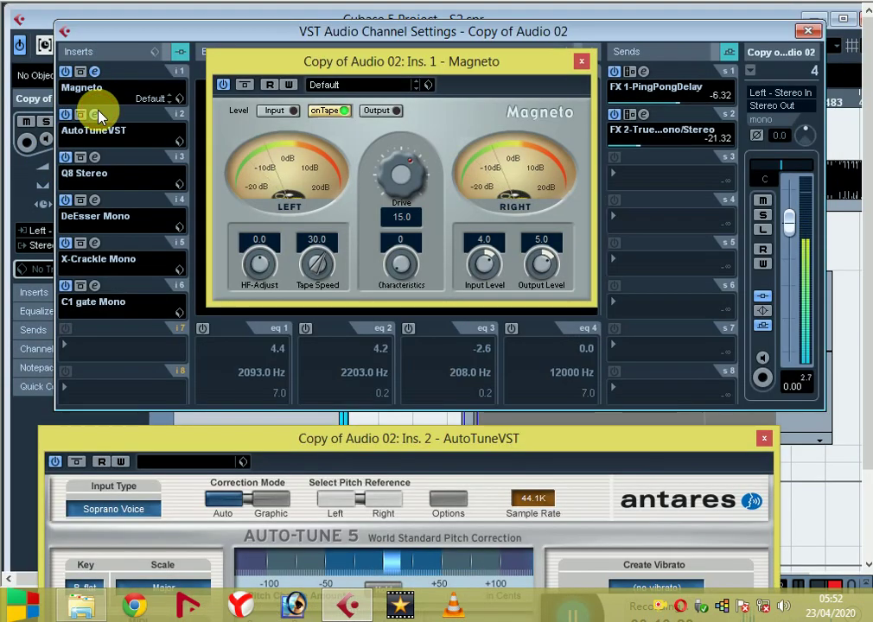
left_click(94, 158)
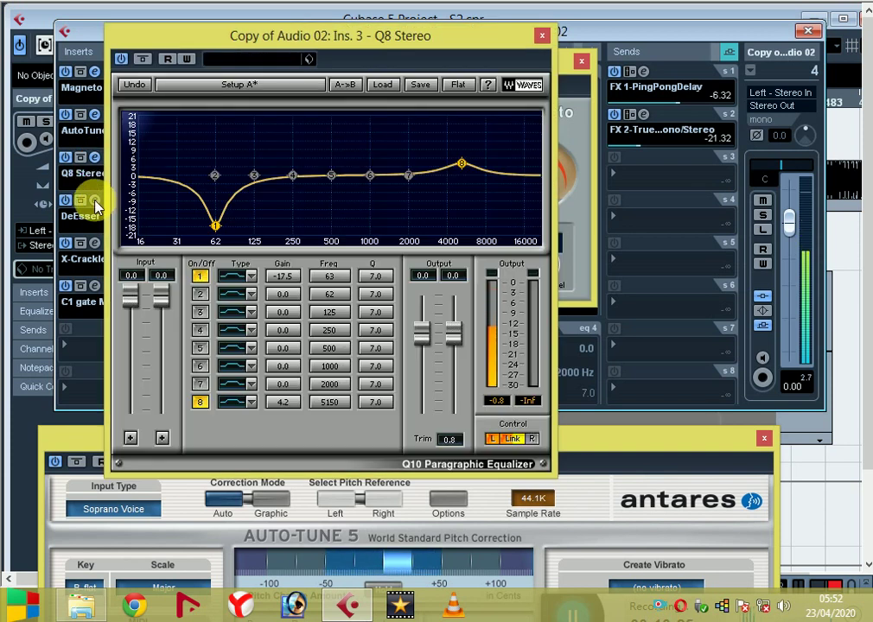
left_click(95, 202)
left_click_drag(194, 101, 691, 78)
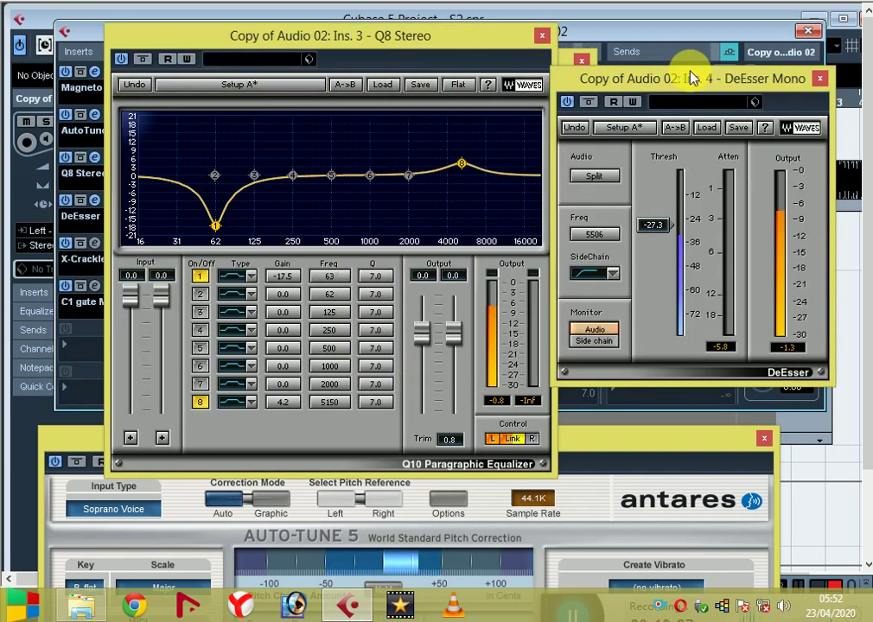
left_click(94, 243)
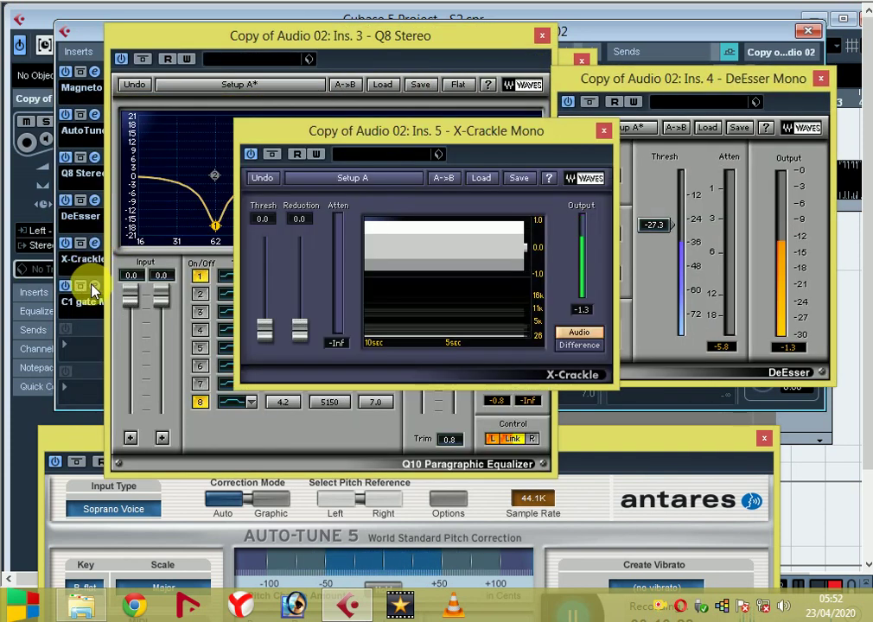
left_click(92, 287)
left_click_drag(453, 25, 440, 353)
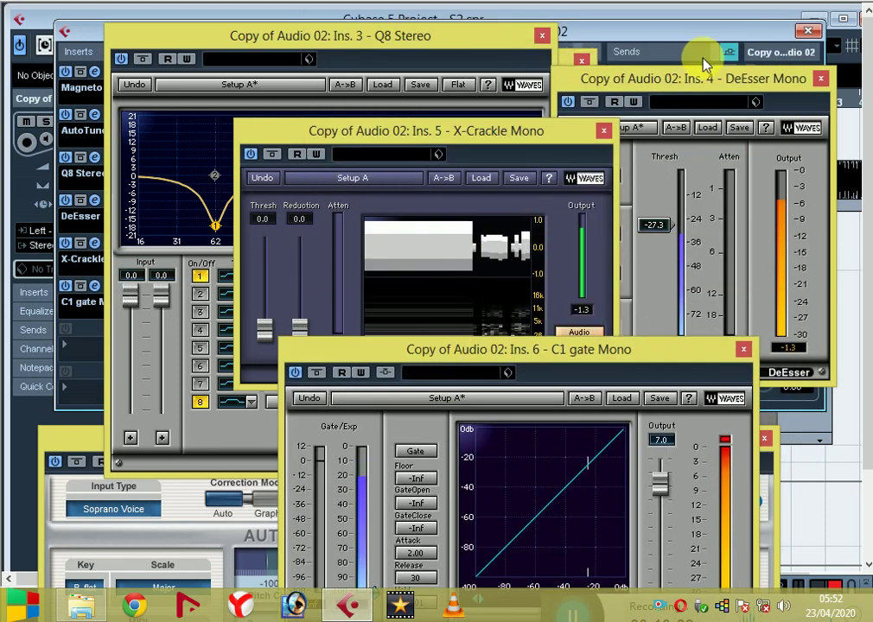
Stop playback and close all the insert effect editors and the channel settings of Copy of Audio 02.
left_click(822, 82)
left_click(542, 35)
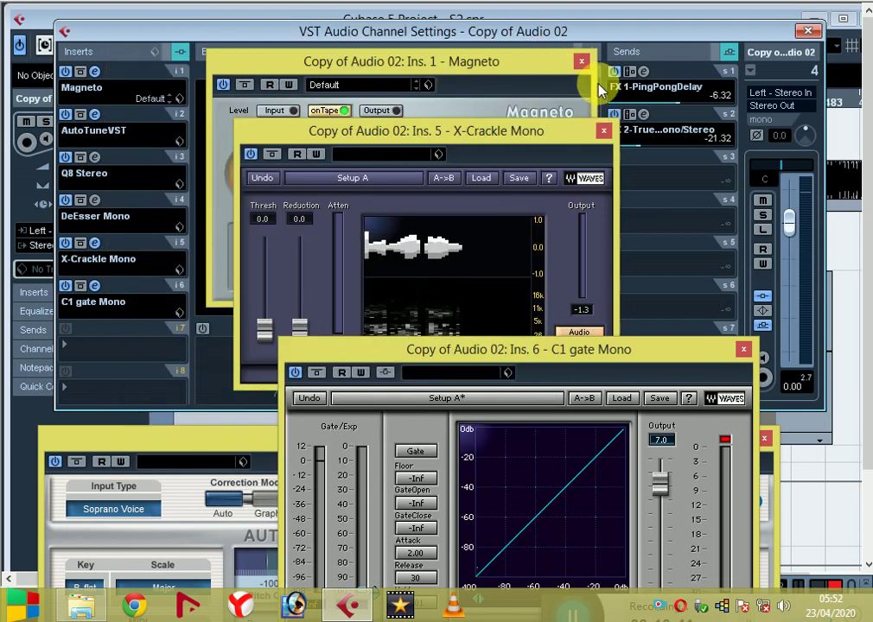
left_click(582, 62)
left_click(744, 346)
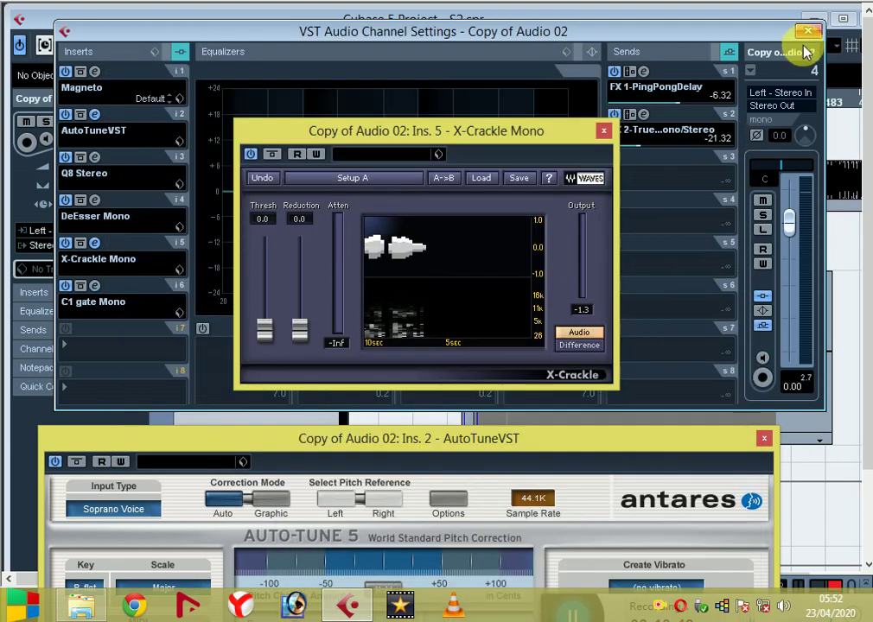
left_click(855, 24)
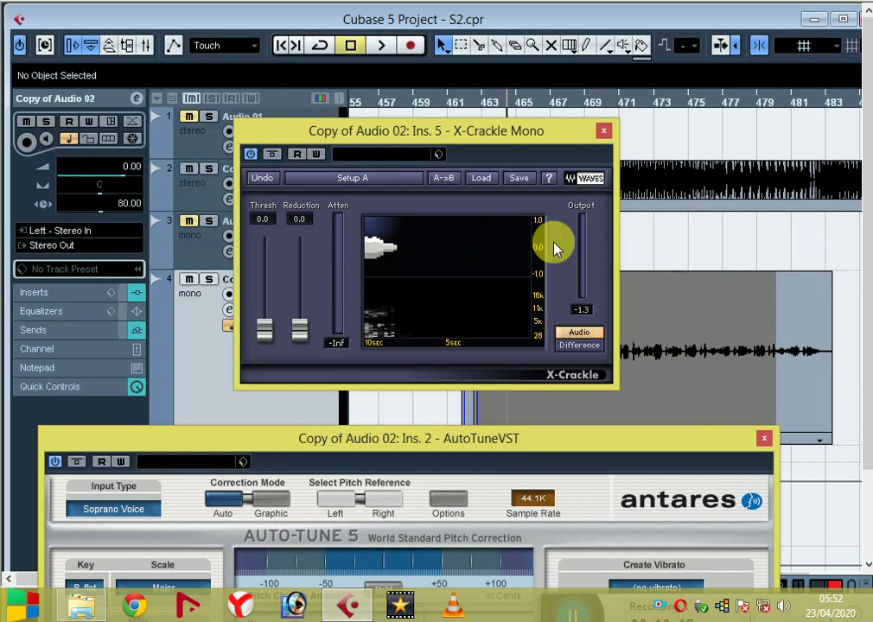
left_click(764, 438)
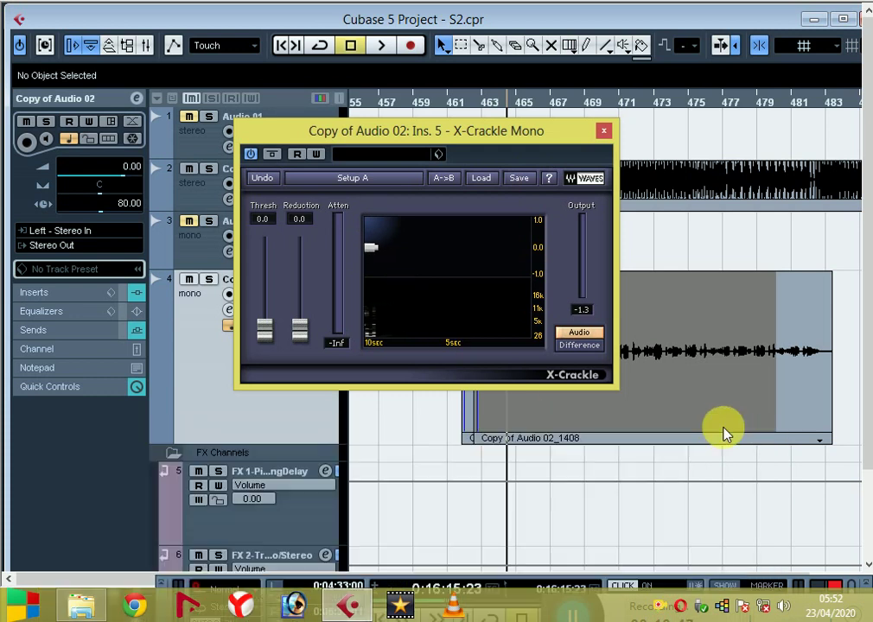
left_click(604, 133)
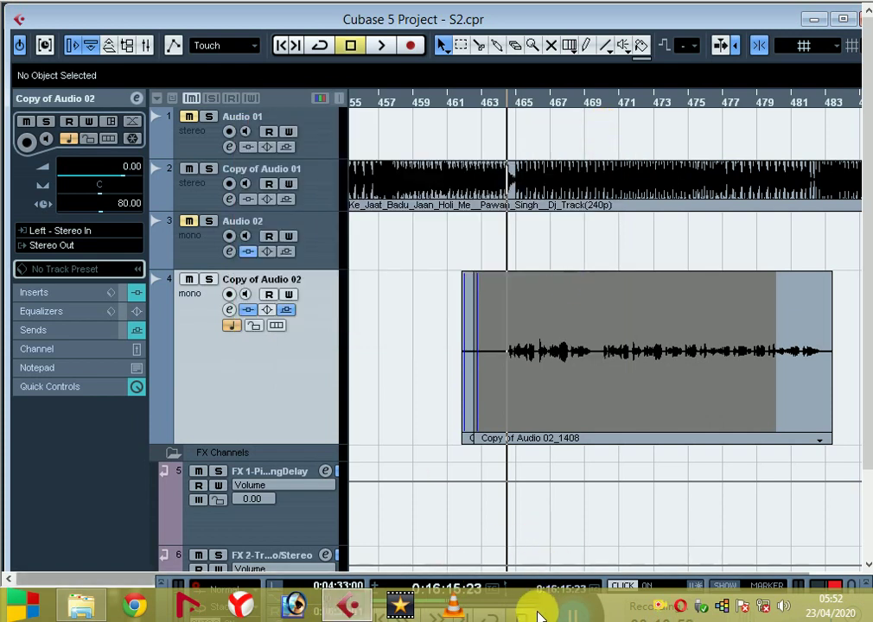
right_click(660, 607)
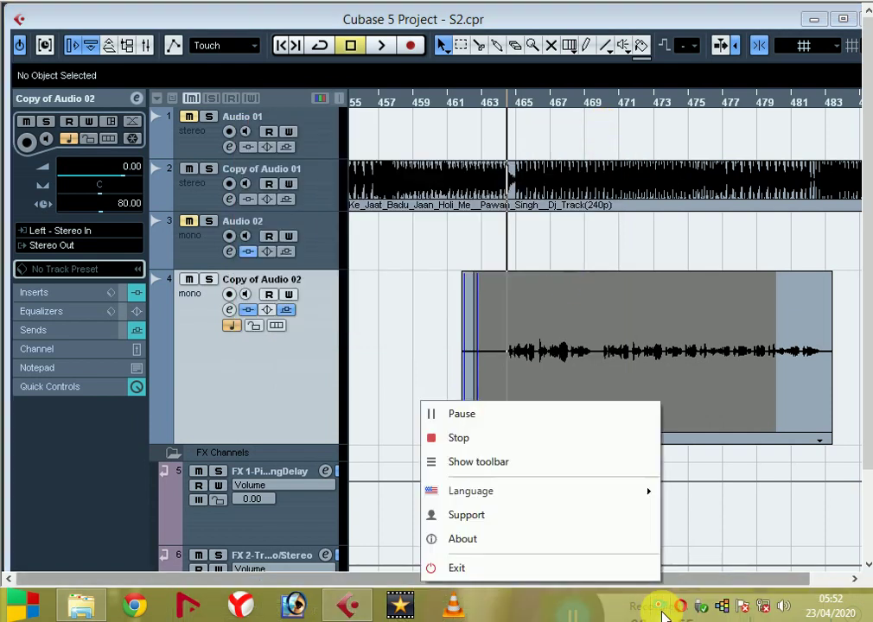